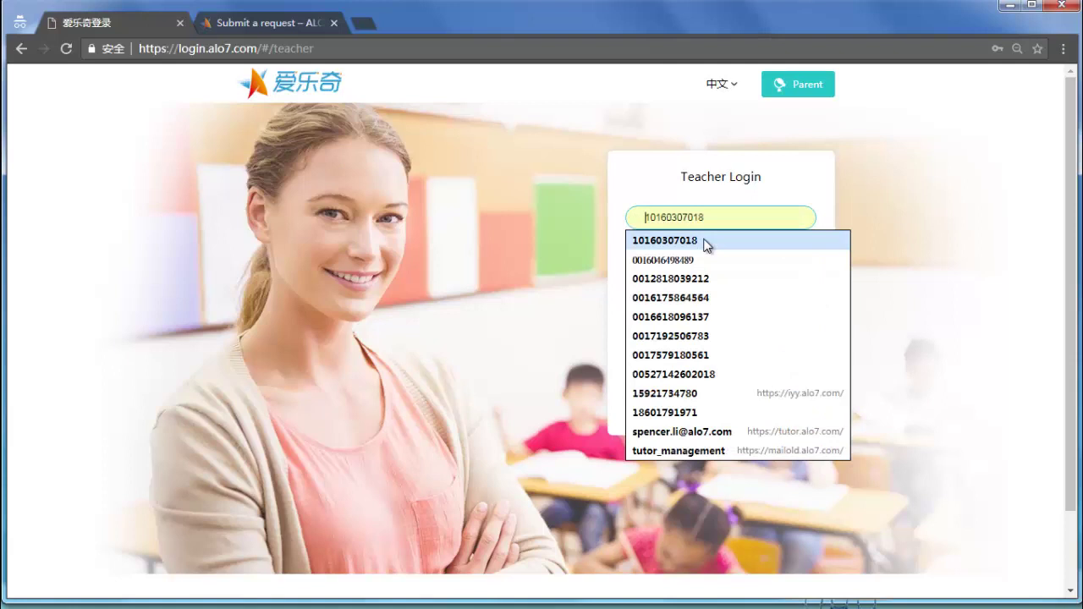
# Step: Log in to the tutor portal with the saved teacher account
pyautogui.click(705, 243)
pyautogui.click(716, 339)
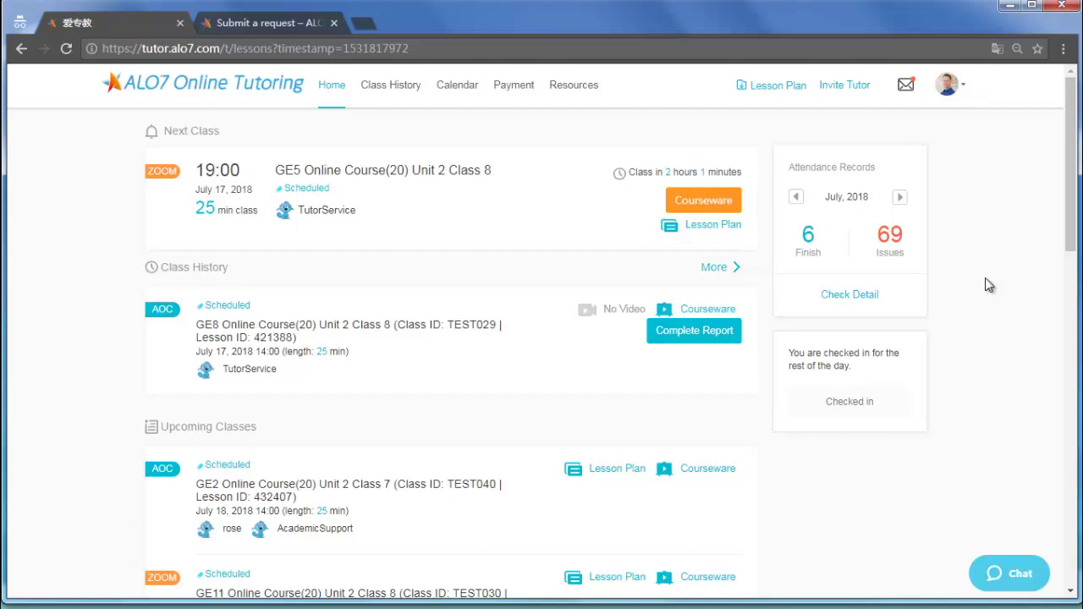
pyautogui.click(1012, 579)
pyautogui.click(914, 573)
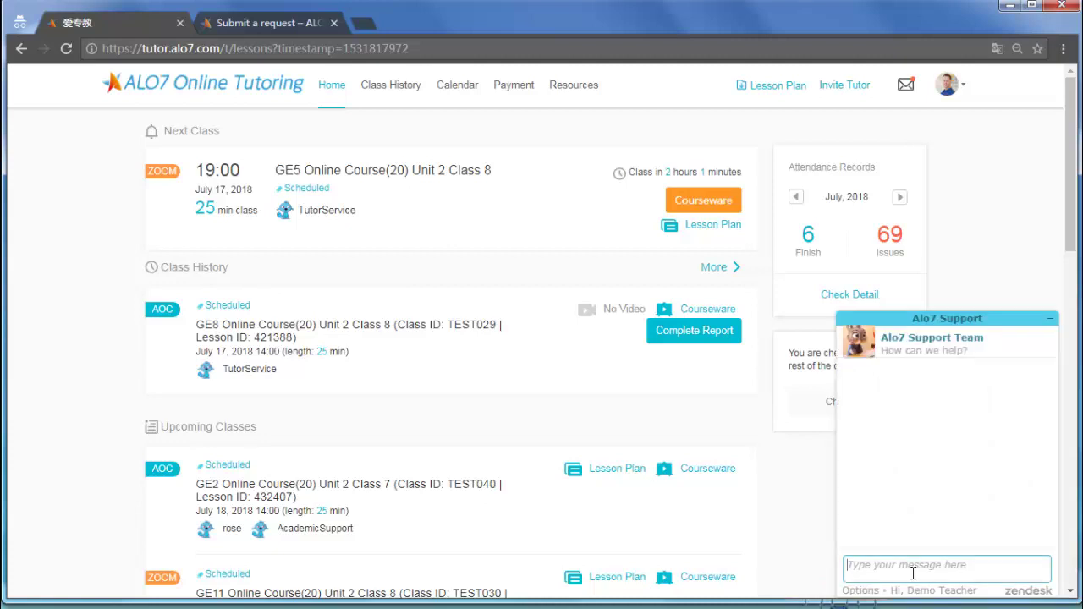
pyautogui.write("I can't load the courseware")
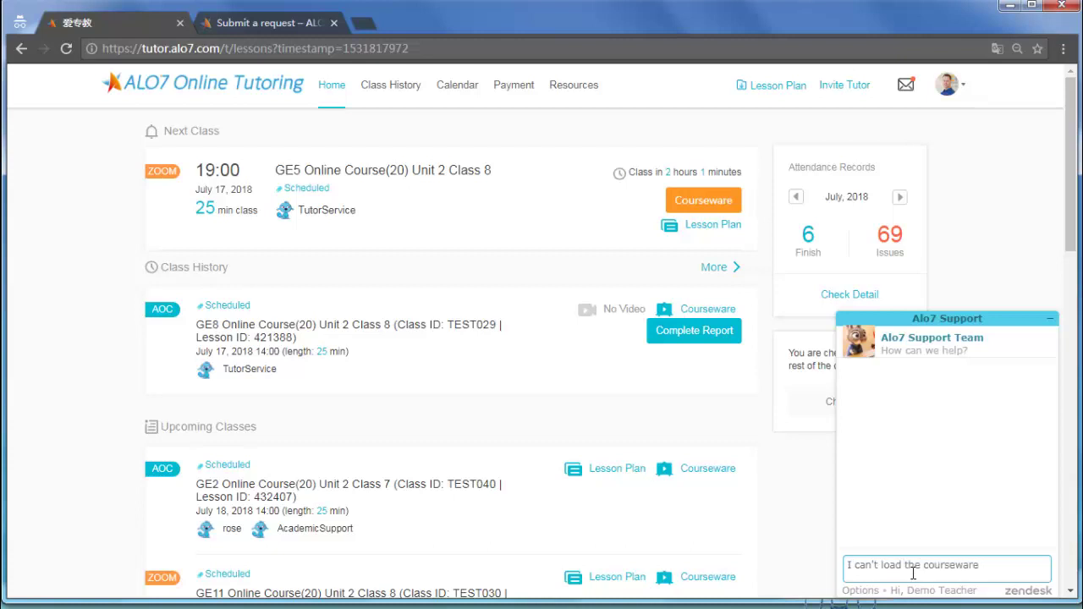
pyautogui.hotkey('ctrl', 'a')
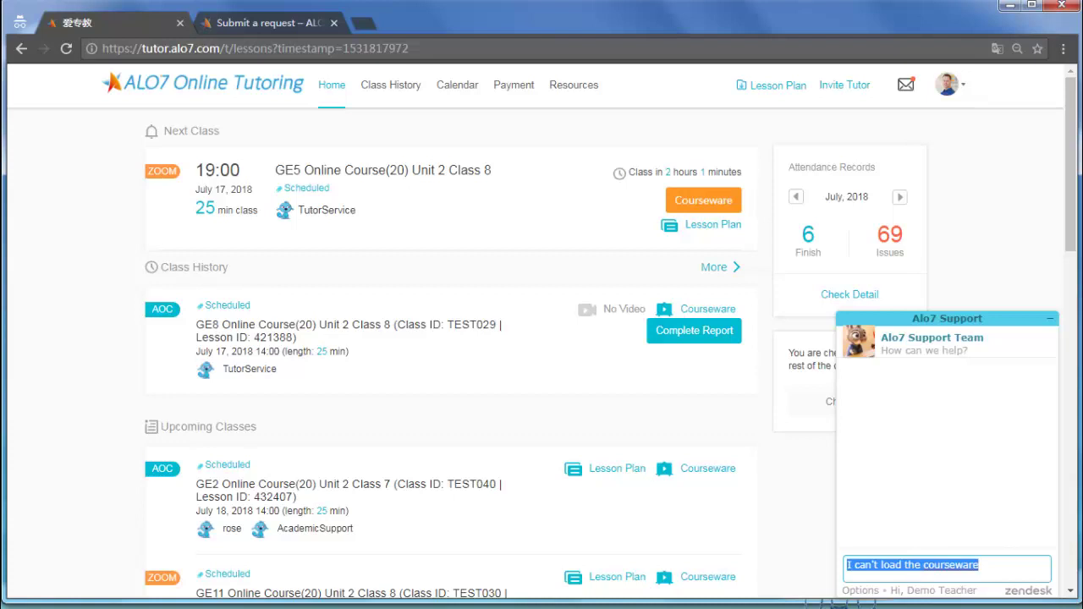
pyautogui.press('BackSpace')
pyautogui.click(1050, 319)
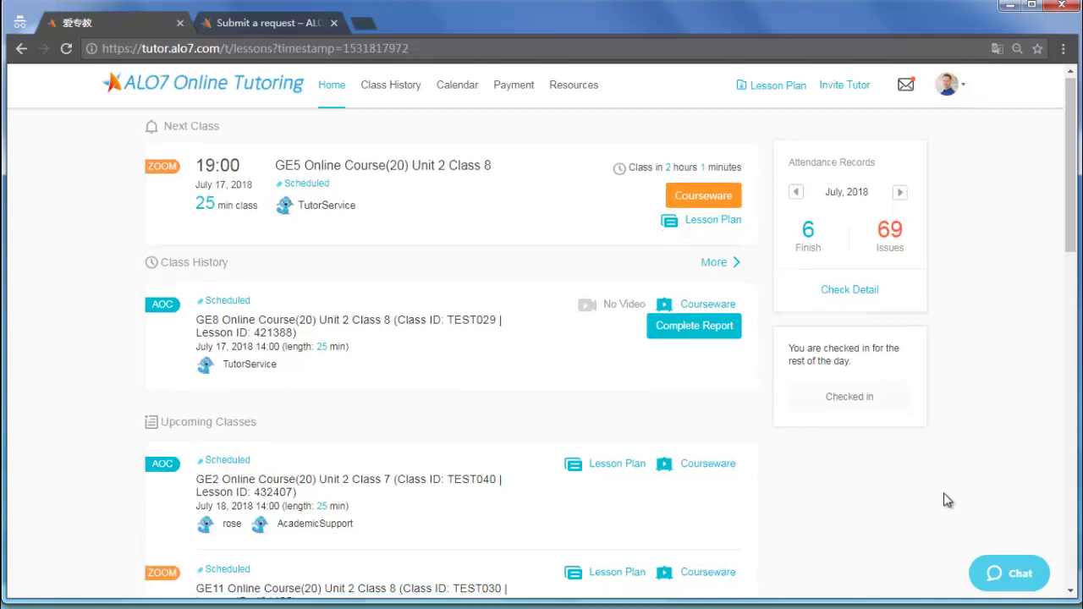
# Step: Scroll the Home page down past the upcoming lessons to the About Us and Contact Us footer
pyautogui.scroll(-7, 948, 501)
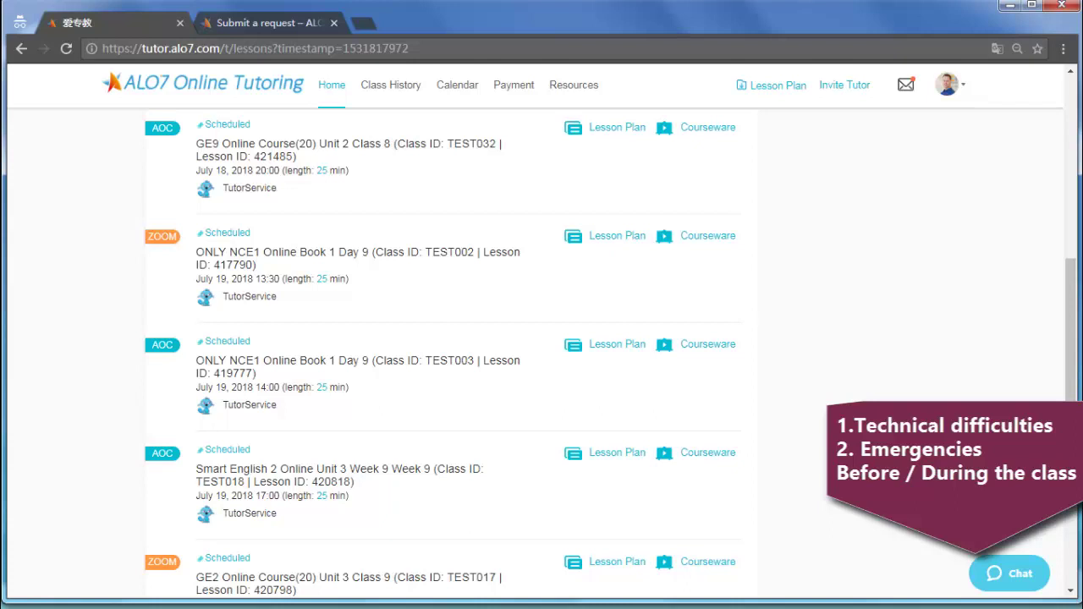
pyautogui.scroll(-5, 920, 472)
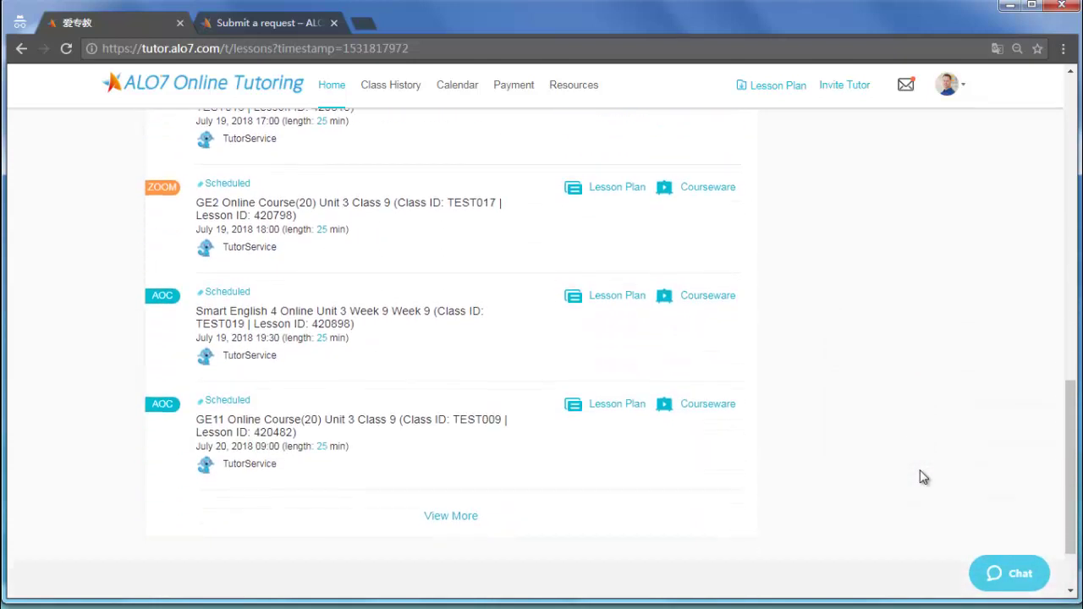
pyautogui.scroll(-1, 923, 478)
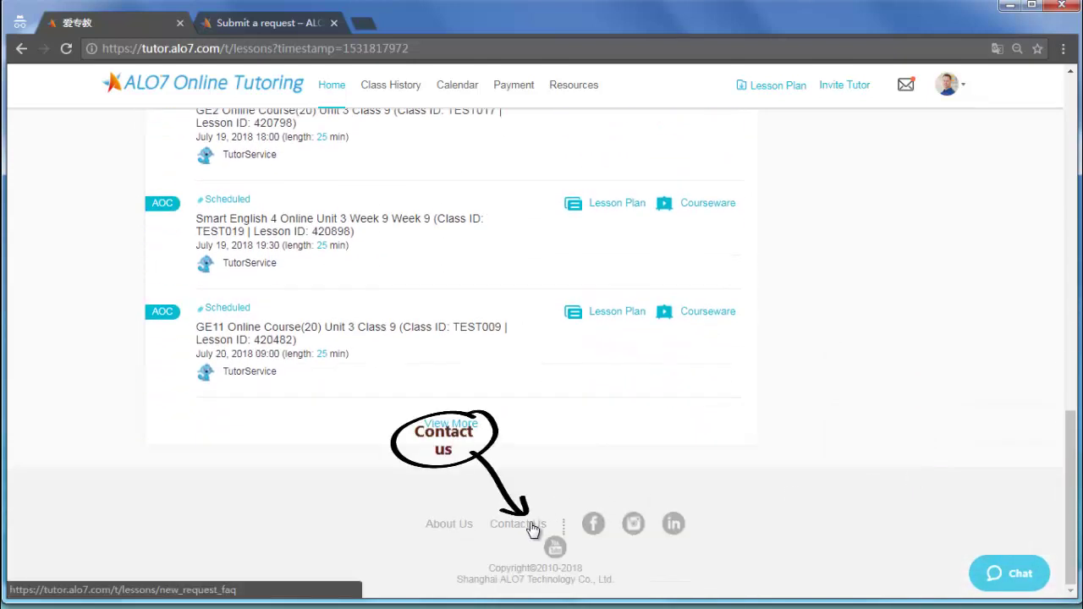
pyautogui.click(269, 23)
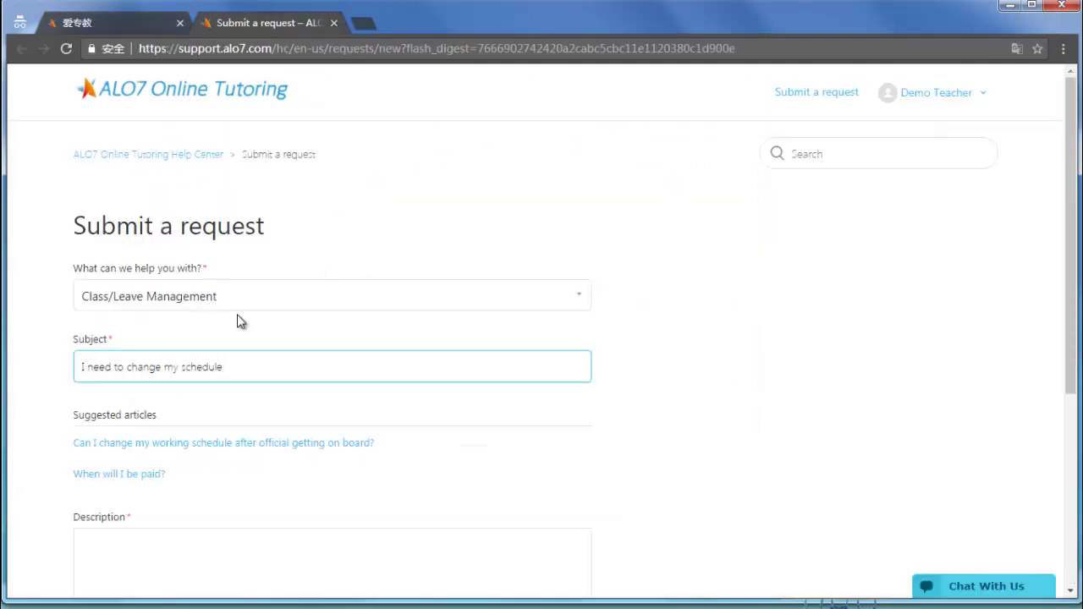
pyautogui.scroll(-1, 238, 318)
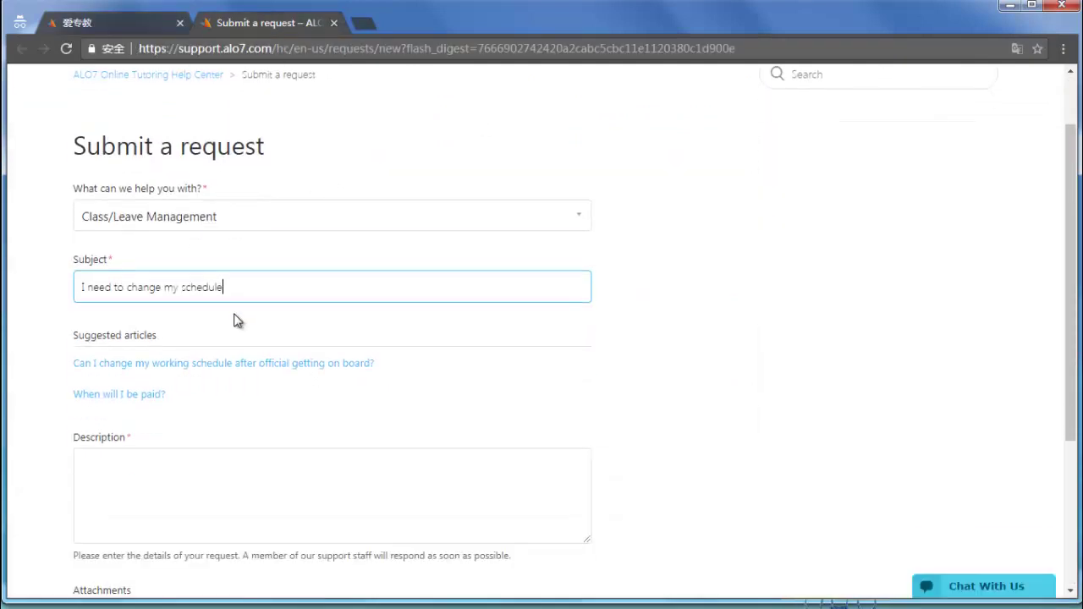
pyautogui.click(163, 373)
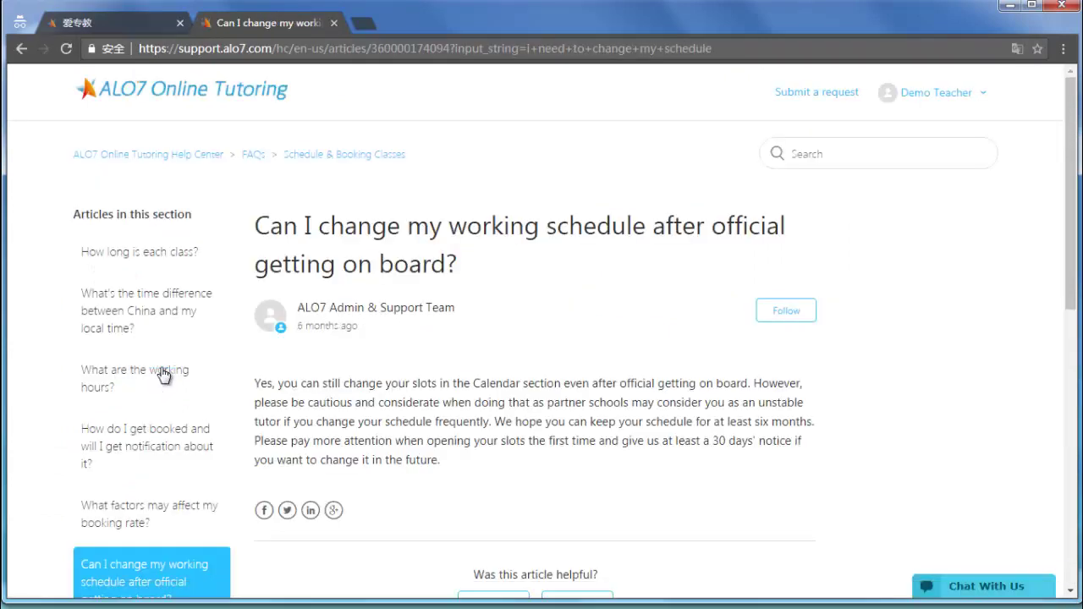
pyautogui.click(22, 48)
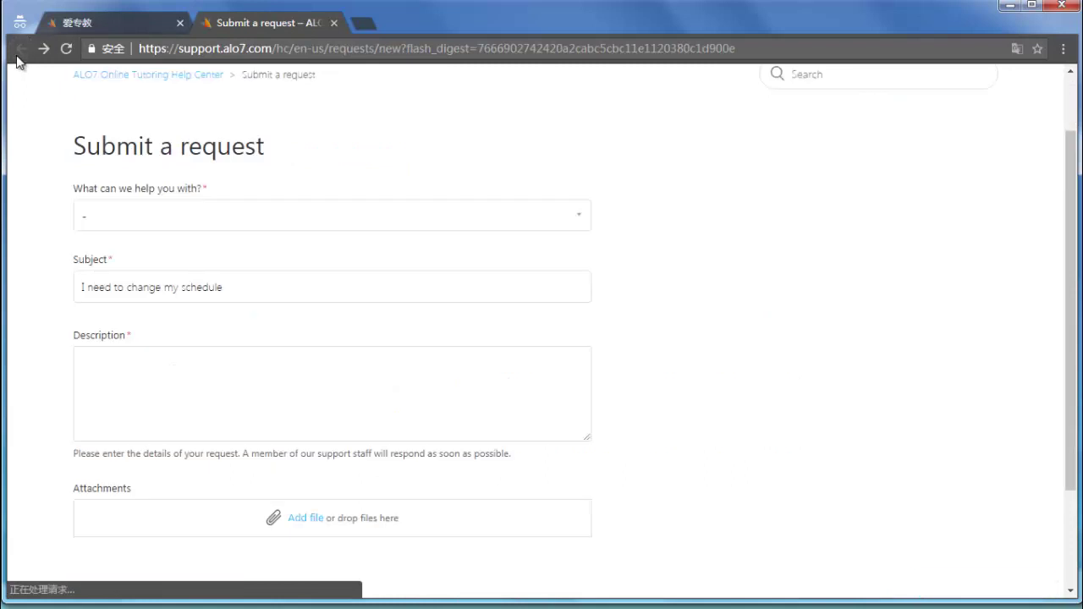
pyautogui.click(202, 389)
pyautogui.click(134, 19)
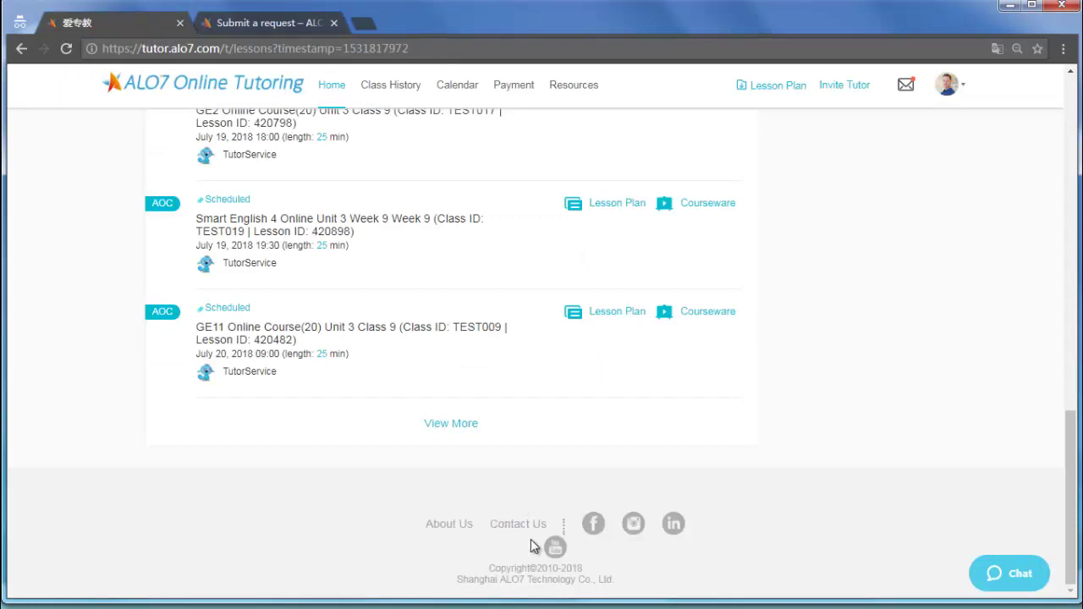
# Step: Scroll back up to the Next Class, Class History and check-in status at the top of Home
pyautogui.scroll(8, 530, 539)
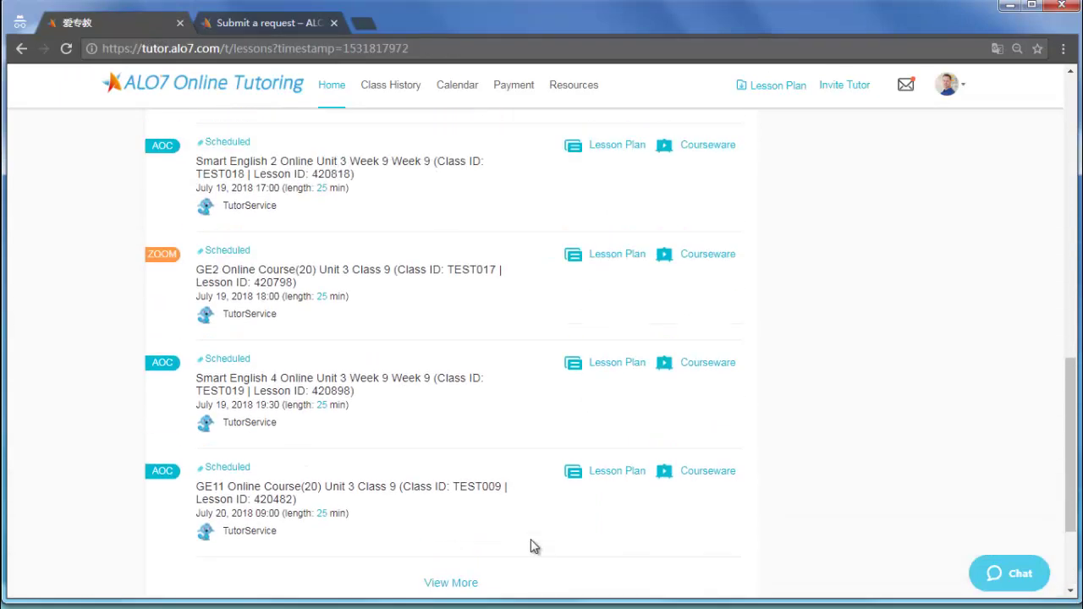
pyautogui.scroll(4, 677, 440)
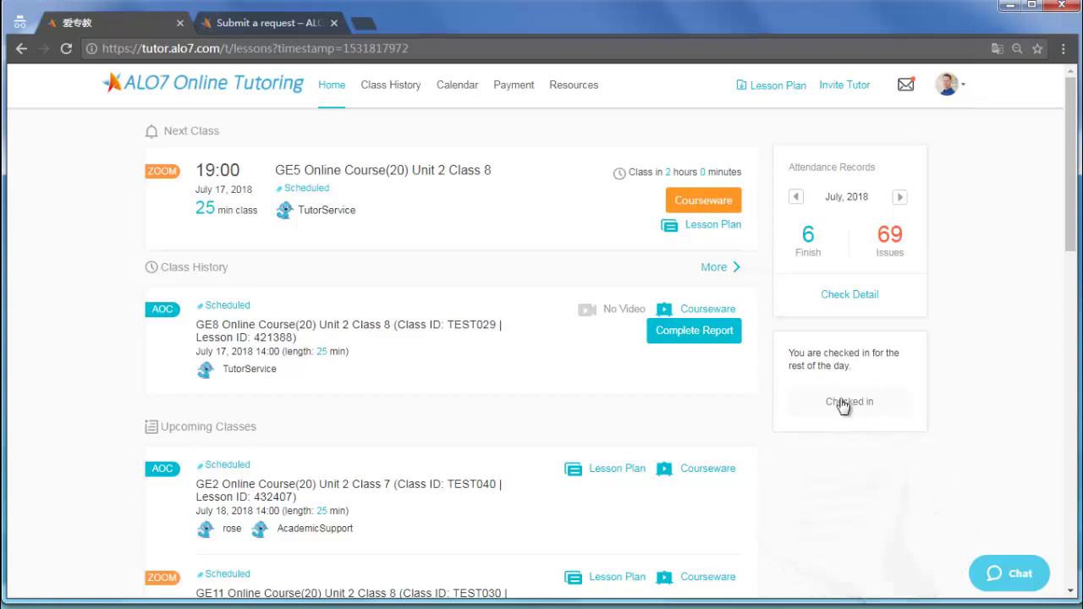
pyautogui.click(63, 51)
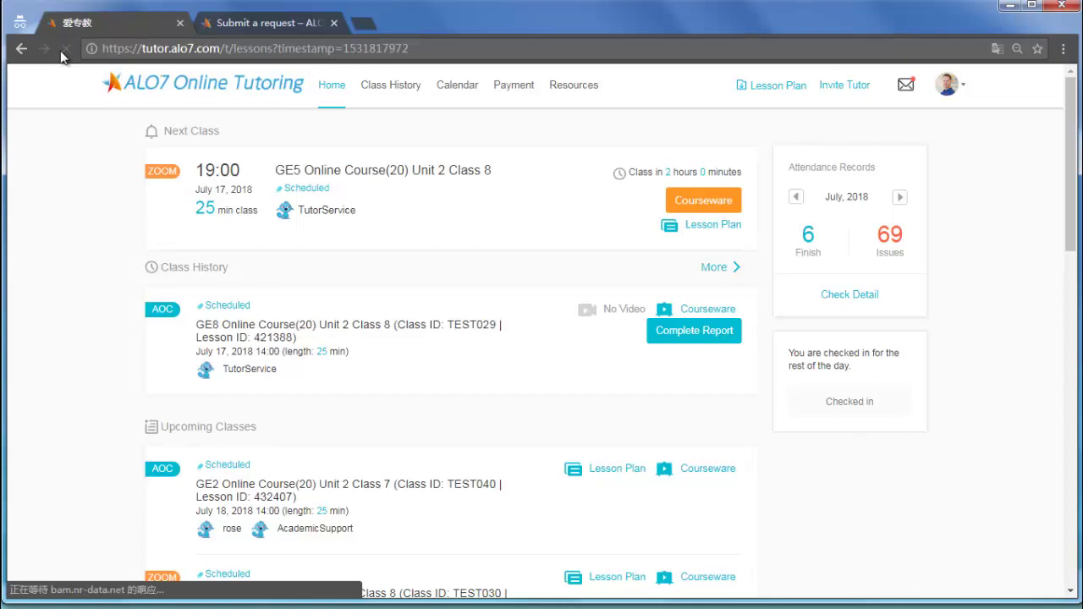
pyautogui.click(1011, 577)
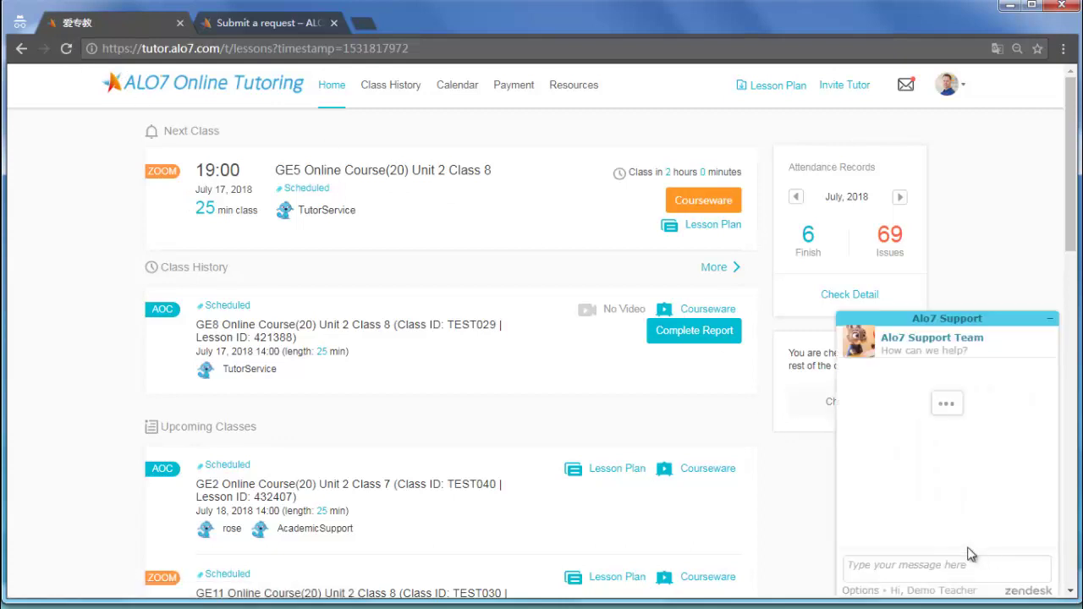
pyautogui.click(968, 564)
pyautogui.write('I can;')
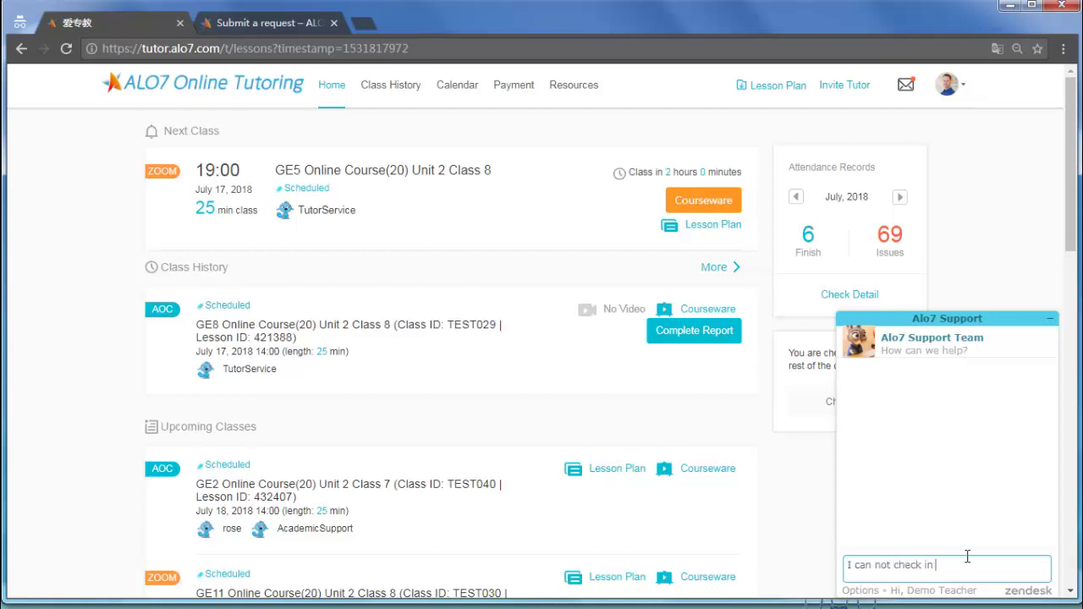
pyautogui.click(1051, 319)
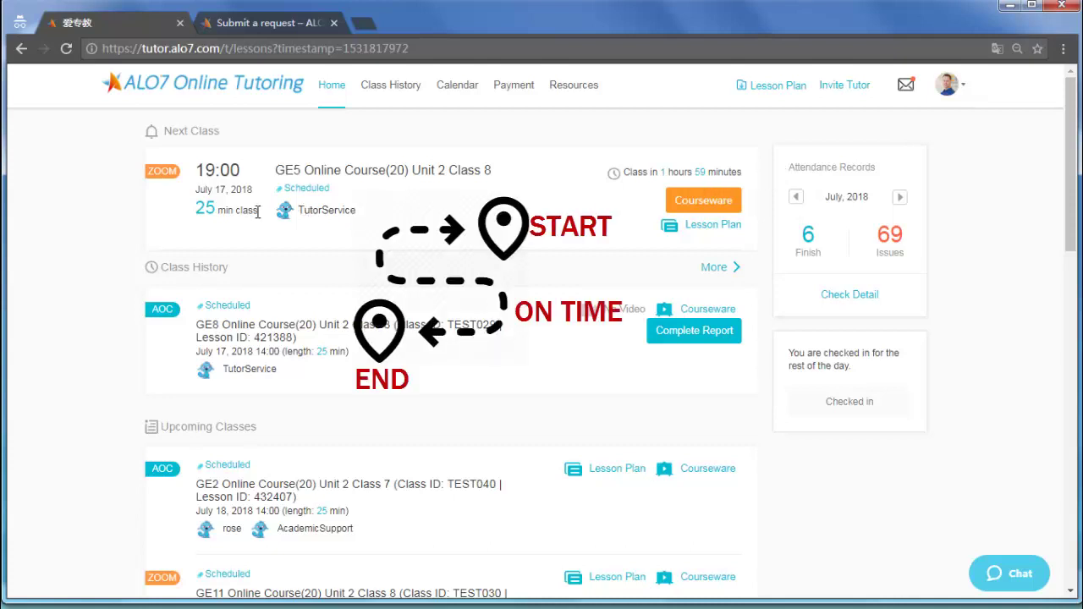
pyautogui.moveTo(272, 212); pyautogui.dragTo(177, 213)
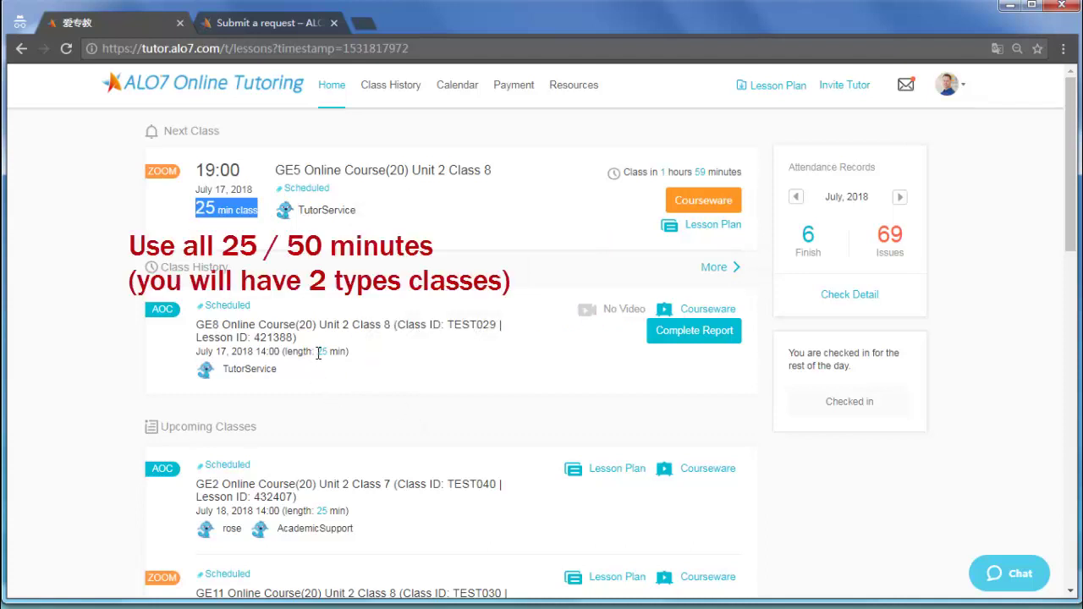
pyautogui.click(405, 223)
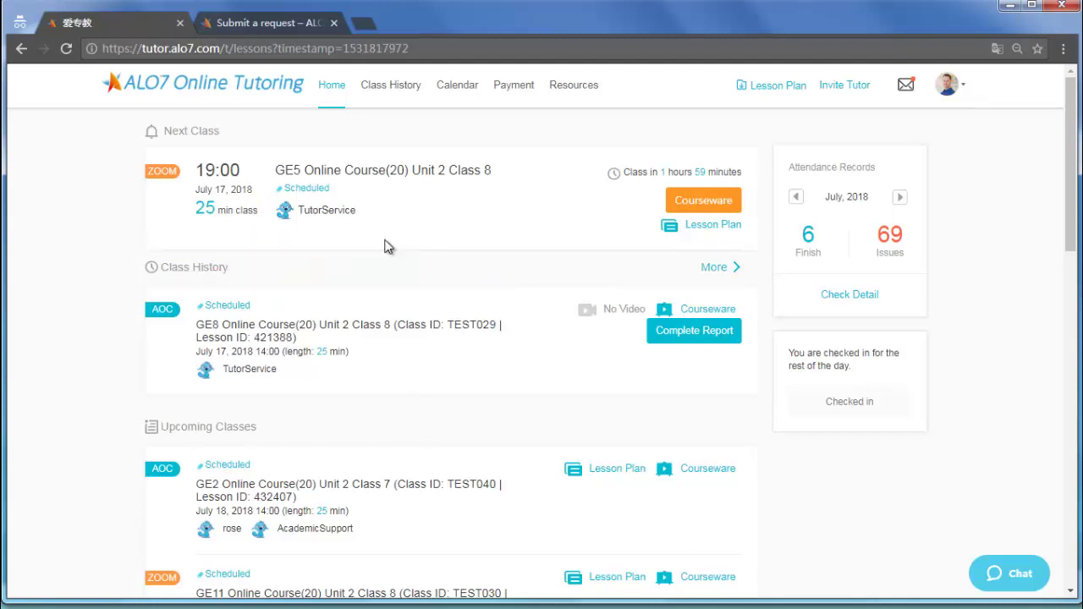
# Step: Edit the GE8 class report: mark the student Present, Mastered some Vocabulary and Creative
pyautogui.click(729, 340)
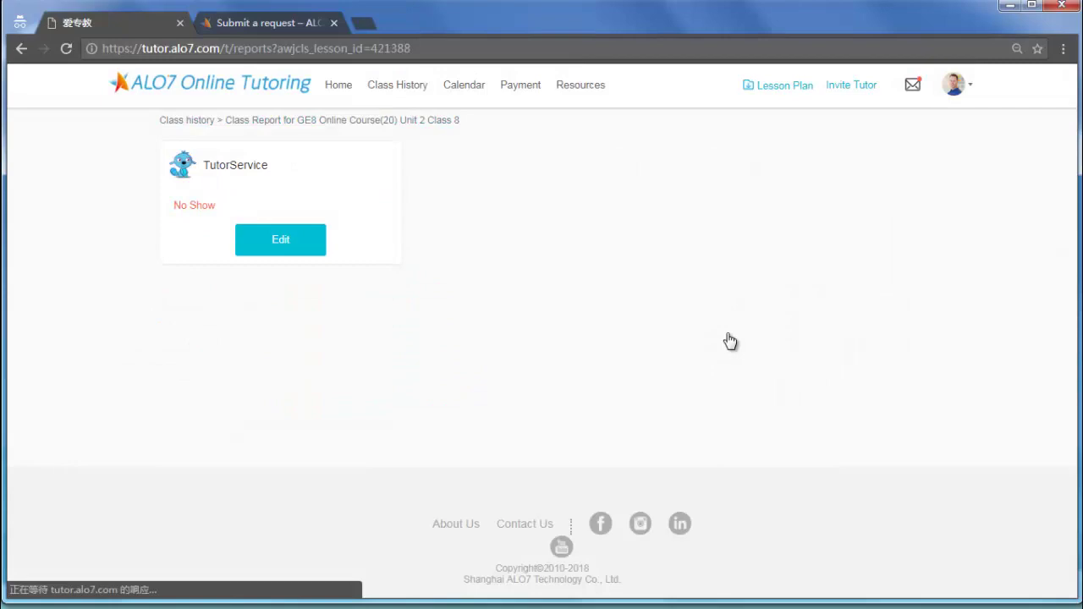
pyautogui.click(286, 242)
pyautogui.click(386, 186)
pyautogui.click(555, 310)
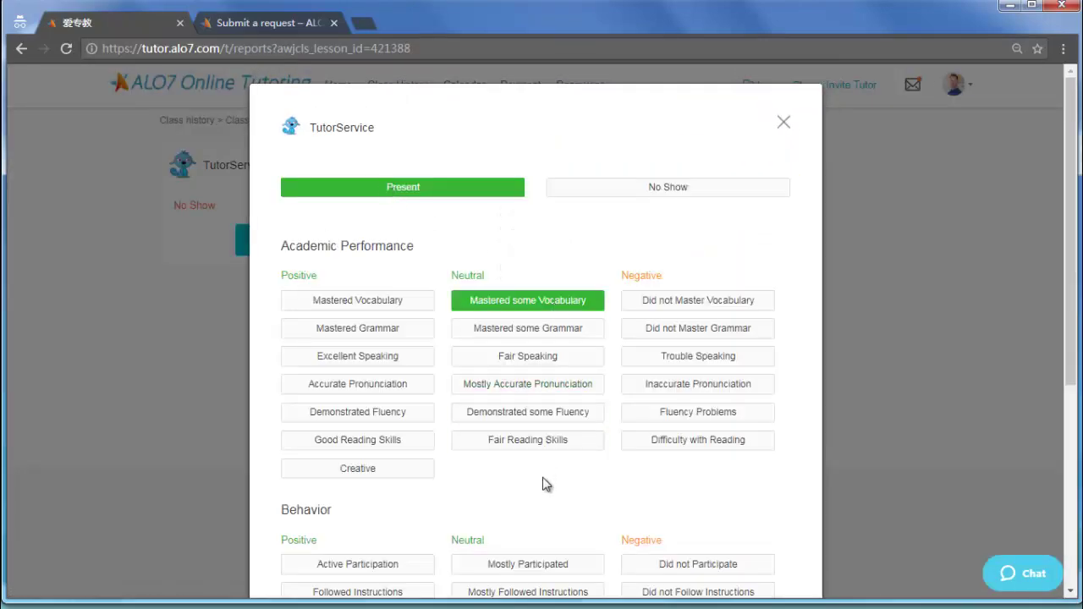
pyautogui.scroll(-3, 544, 484)
pyautogui.click(380, 230)
# Step: Add Difficulty with Reading, Mostly Followed Instructions, Hardworking, Disruptive and noisy background, submit, return Home
pyautogui.click(680, 209)
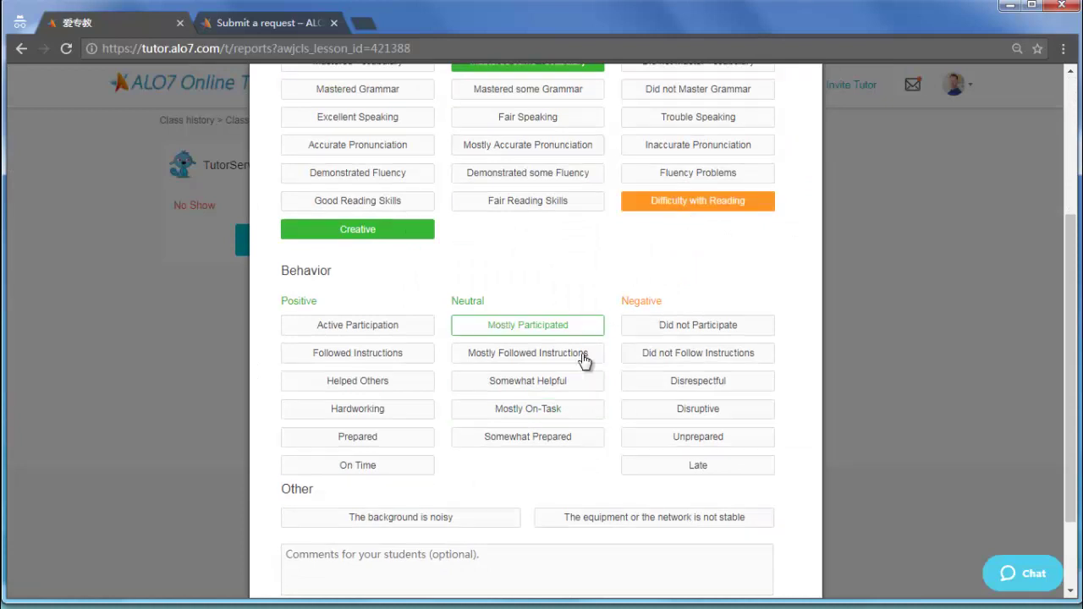
pyautogui.click(534, 356)
pyautogui.click(370, 410)
pyautogui.click(699, 418)
pyautogui.scroll(-2, 606, 435)
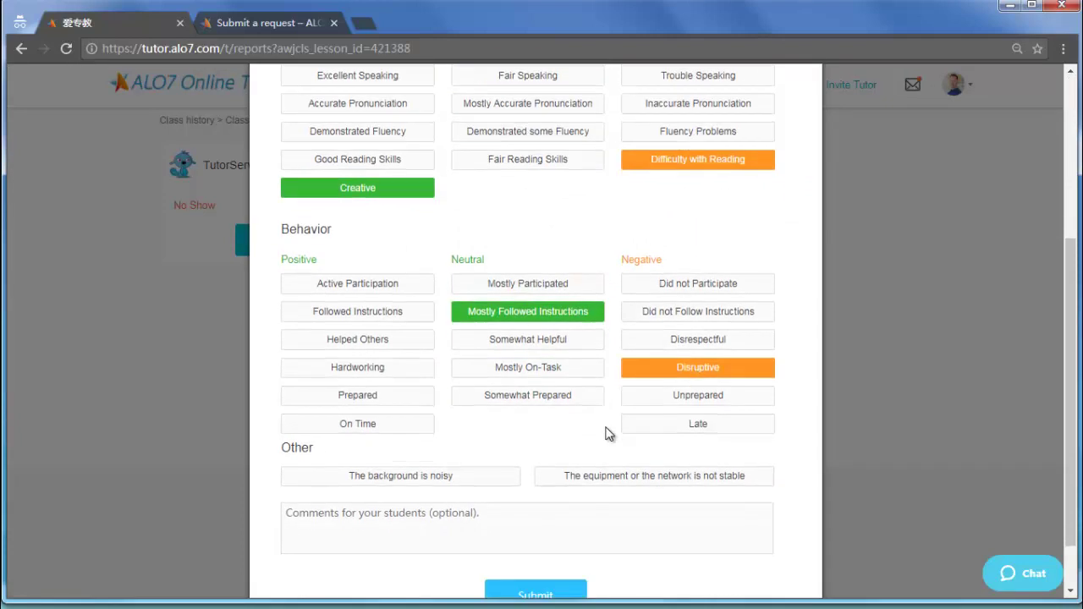
pyautogui.click(488, 418)
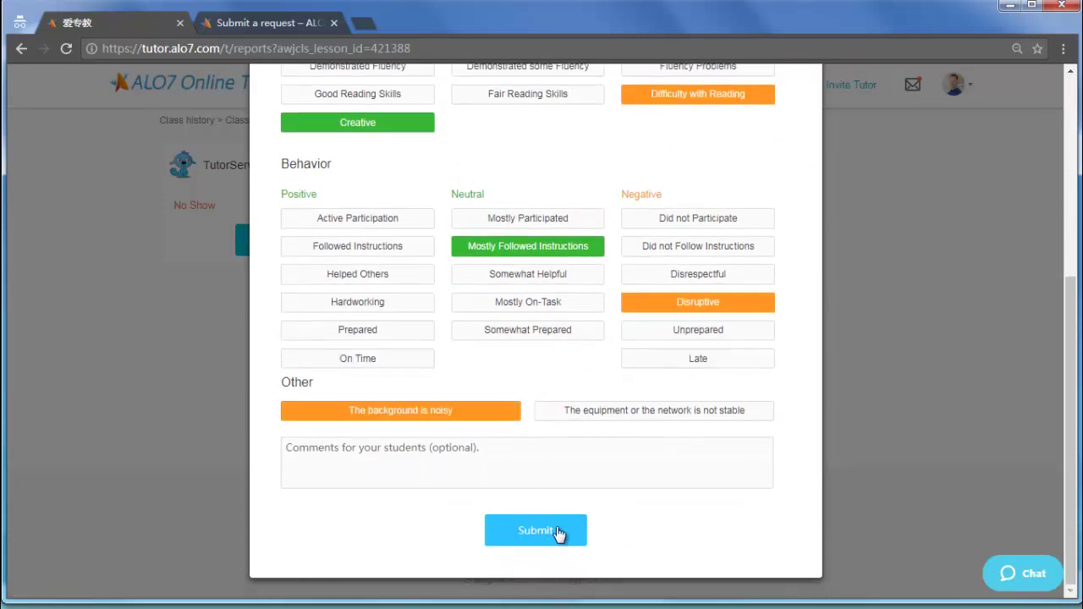
pyautogui.click(558, 532)
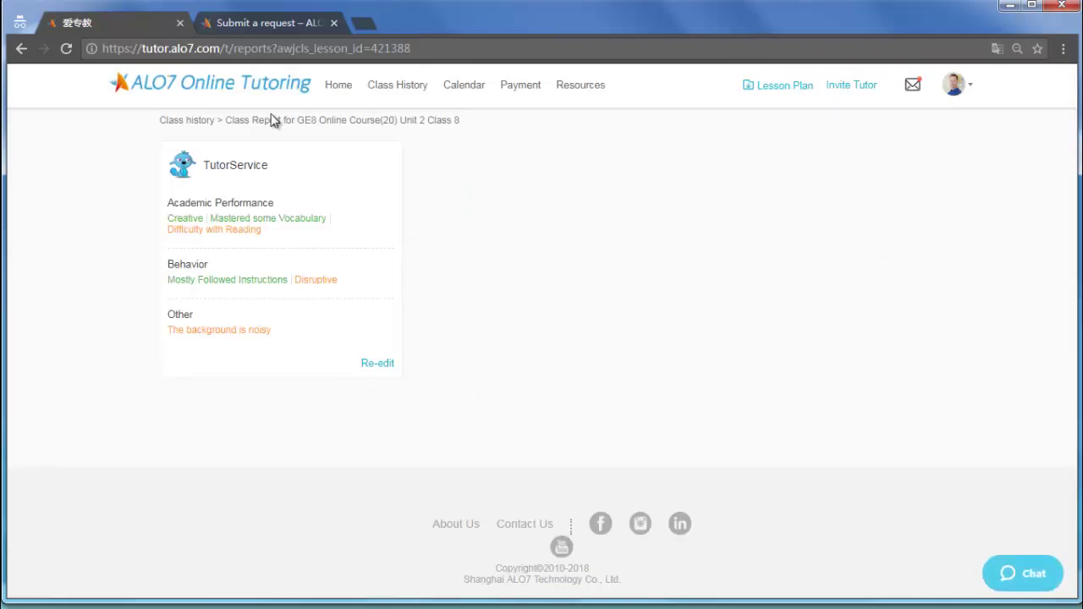
pyautogui.click(337, 87)
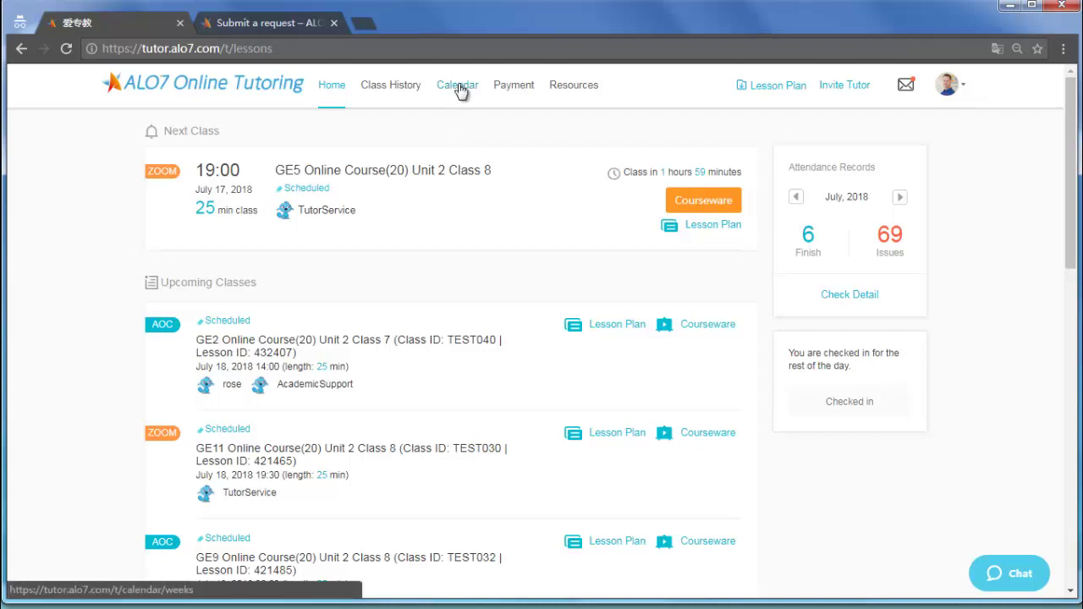
pyautogui.click(460, 88)
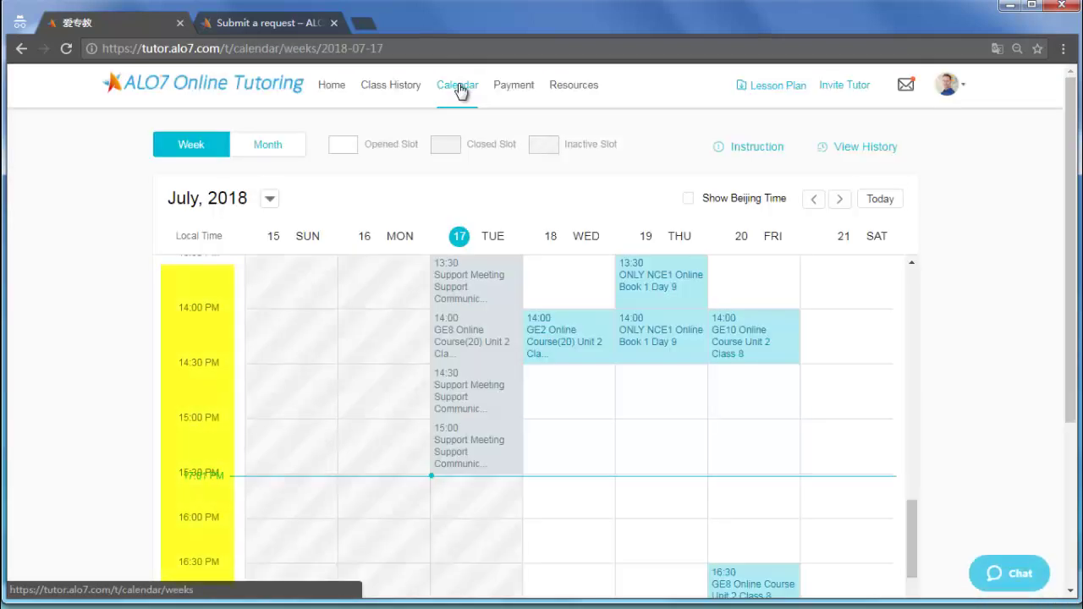
pyautogui.scroll(5, 713, 430)
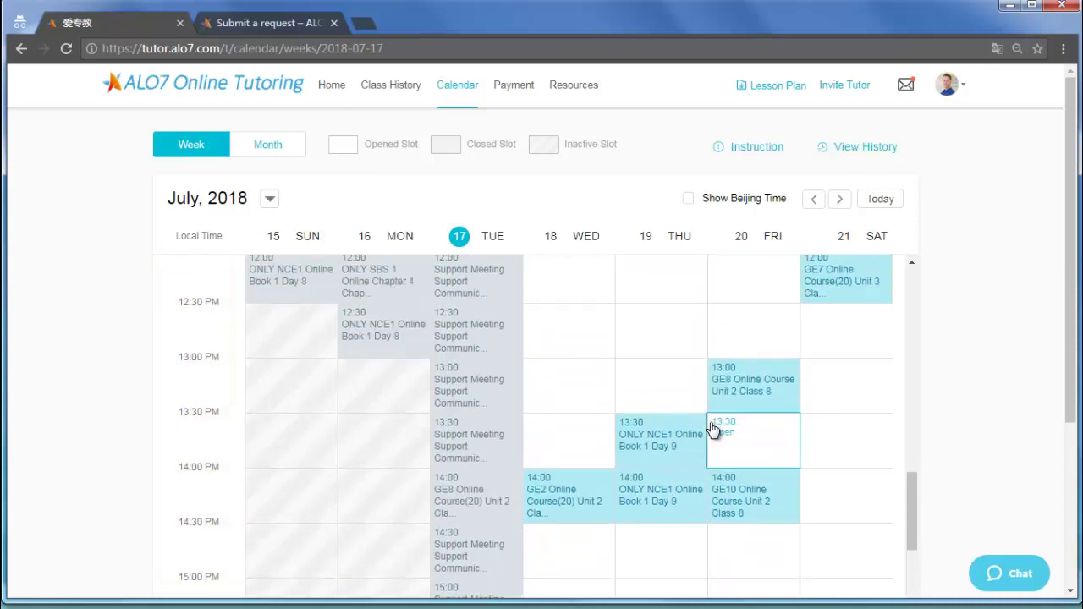
pyautogui.scroll(4, 713, 430)
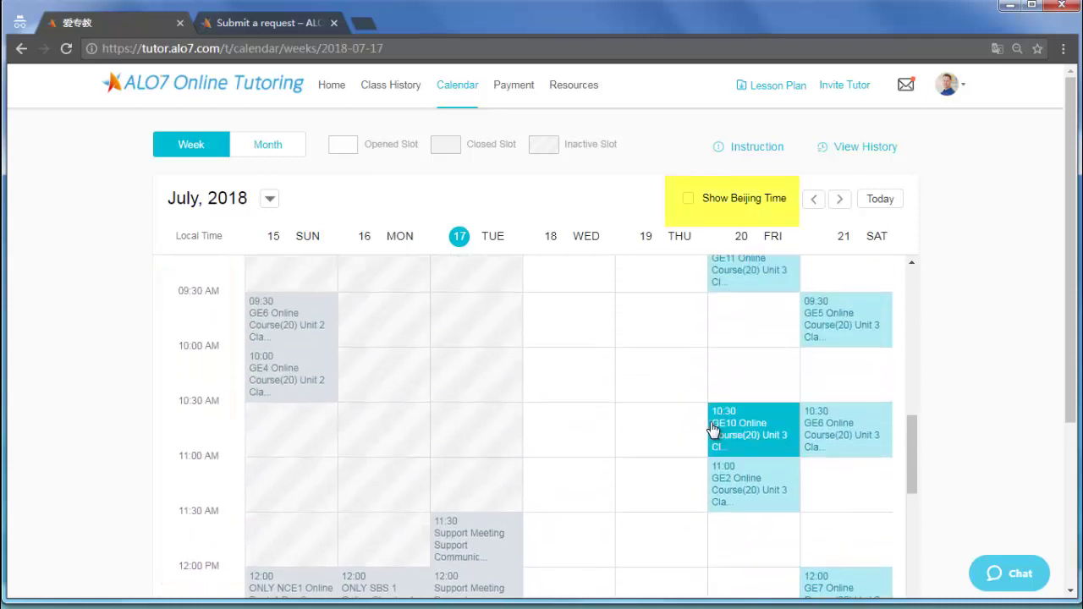
pyautogui.click(688, 198)
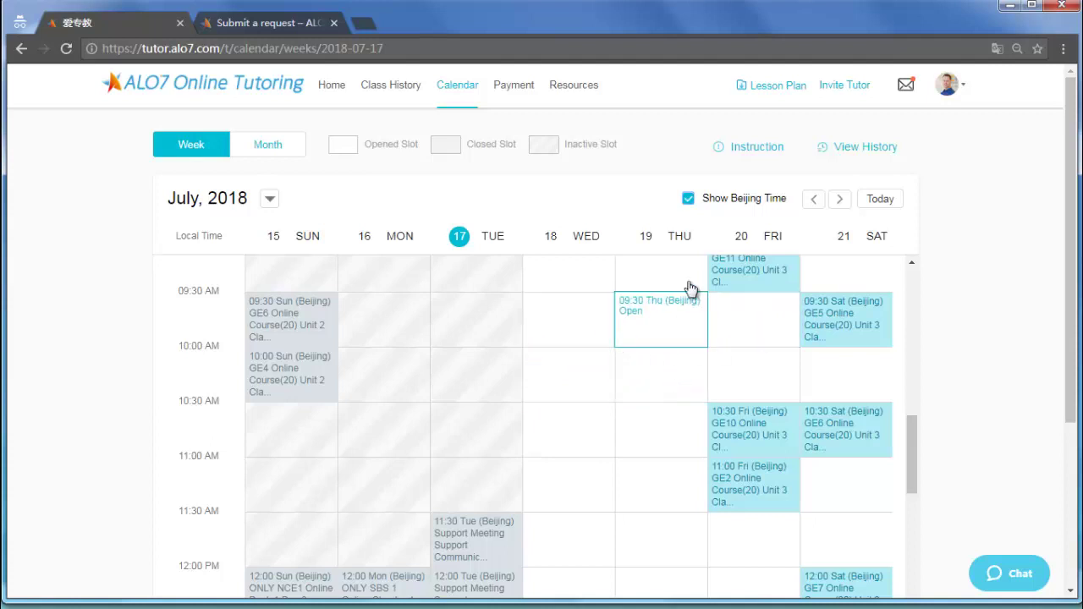
pyautogui.scroll(-1, 685, 397)
pyautogui.scroll(-5, 686, 396)
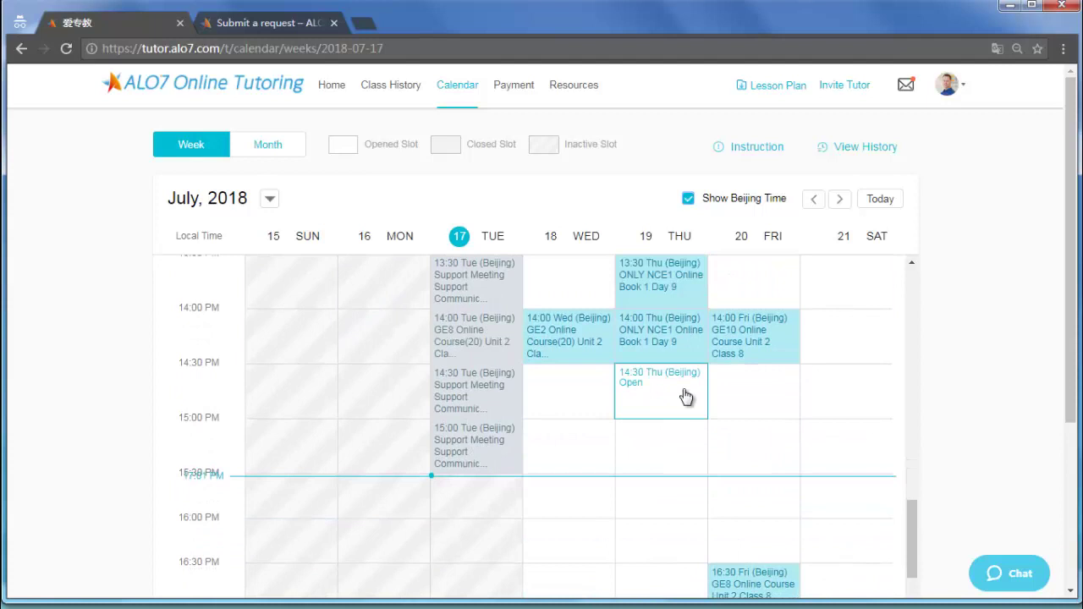
pyautogui.scroll(1, 686, 397)
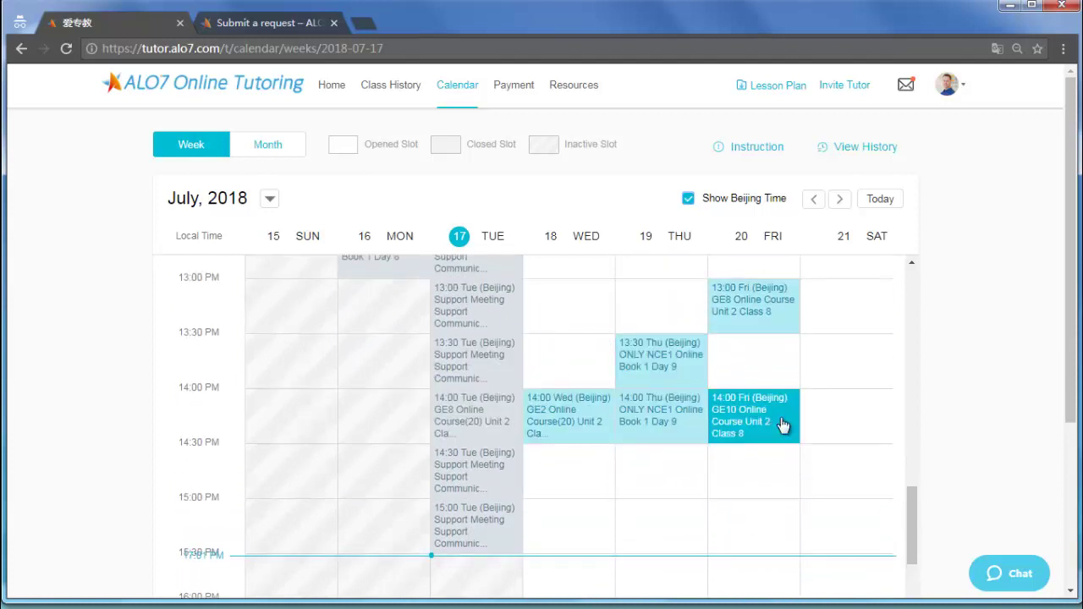
pyautogui.scroll(-3, 783, 425)
pyautogui.scroll(1, 783, 425)
pyautogui.scroll(-4, 783, 424)
pyautogui.scroll(-2, 483, 415)
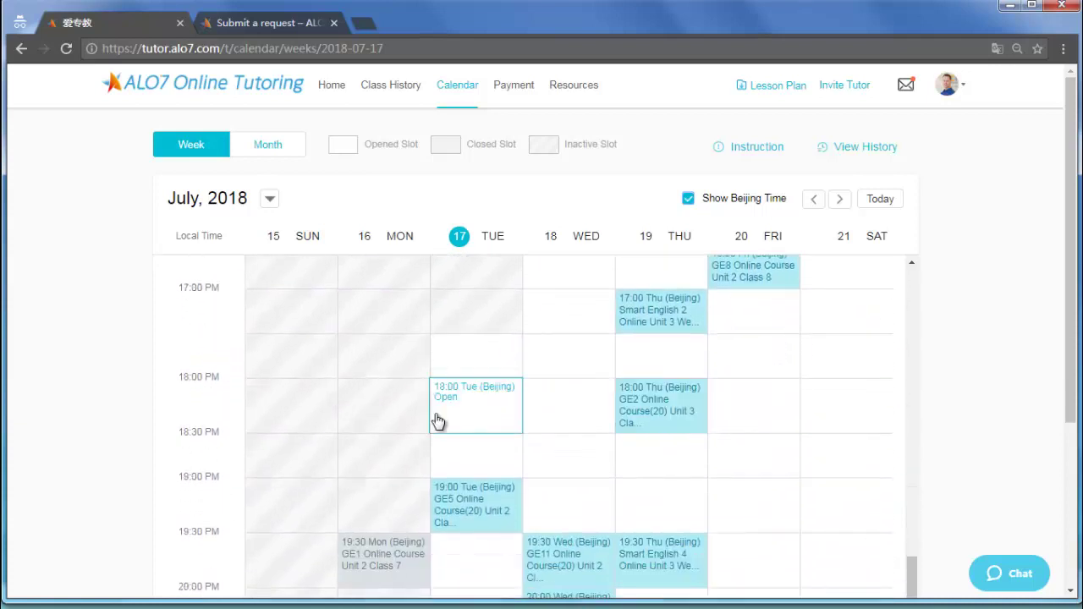
pyautogui.scroll(-2, 427, 407)
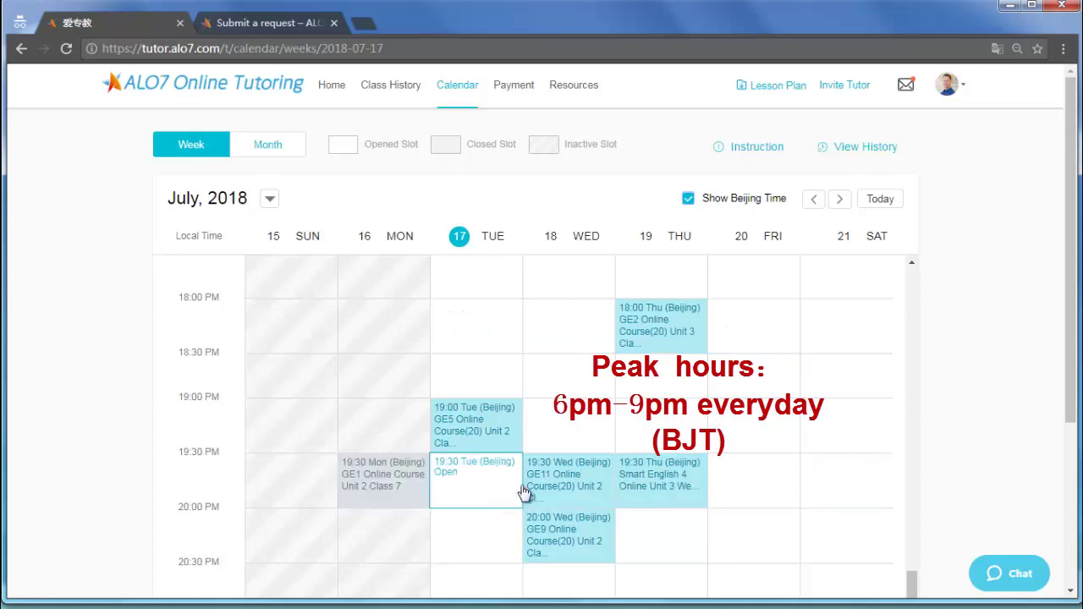
# Step: Advance the calendar to July 22–28, 2018 and scroll through its open and closed slots
pyautogui.click(839, 200)
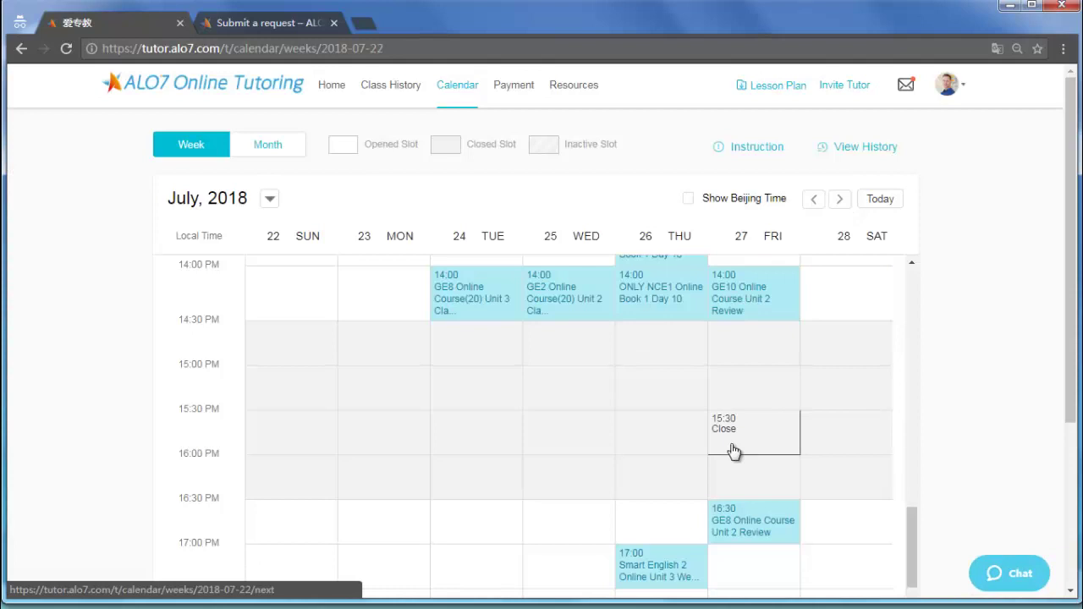
pyautogui.scroll(3, 731, 449)
pyautogui.scroll(1, 732, 452)
pyautogui.scroll(-2, 733, 451)
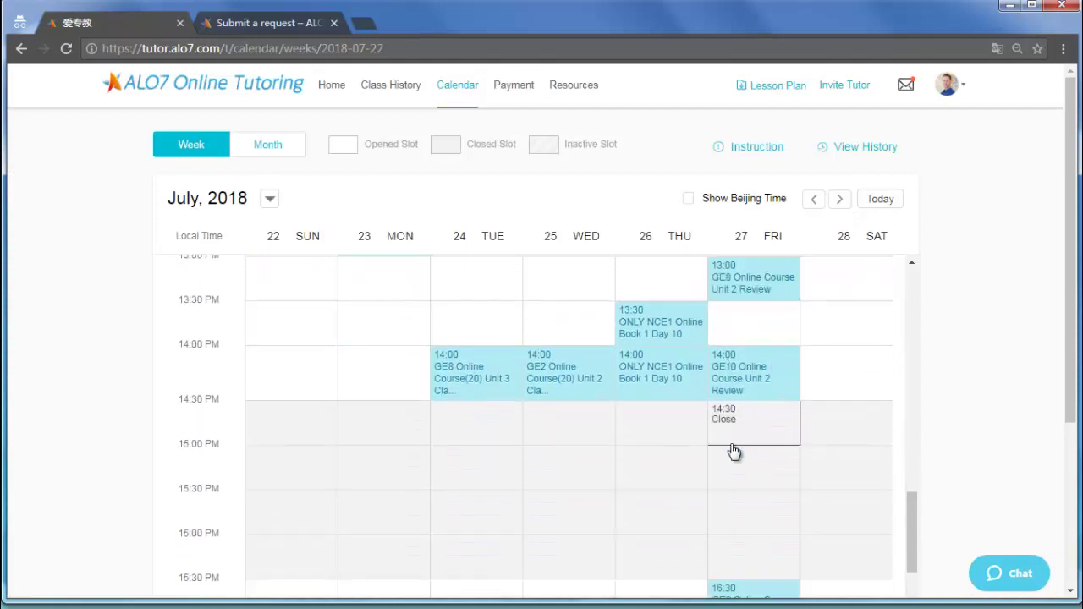
pyautogui.scroll(-2, 733, 451)
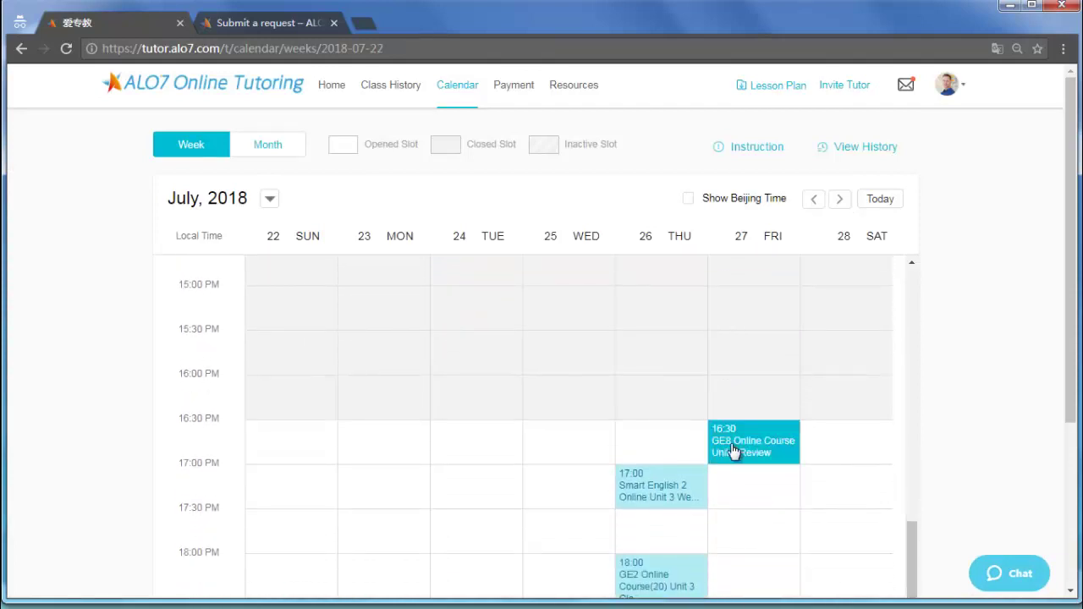
pyautogui.scroll(1, 733, 451)
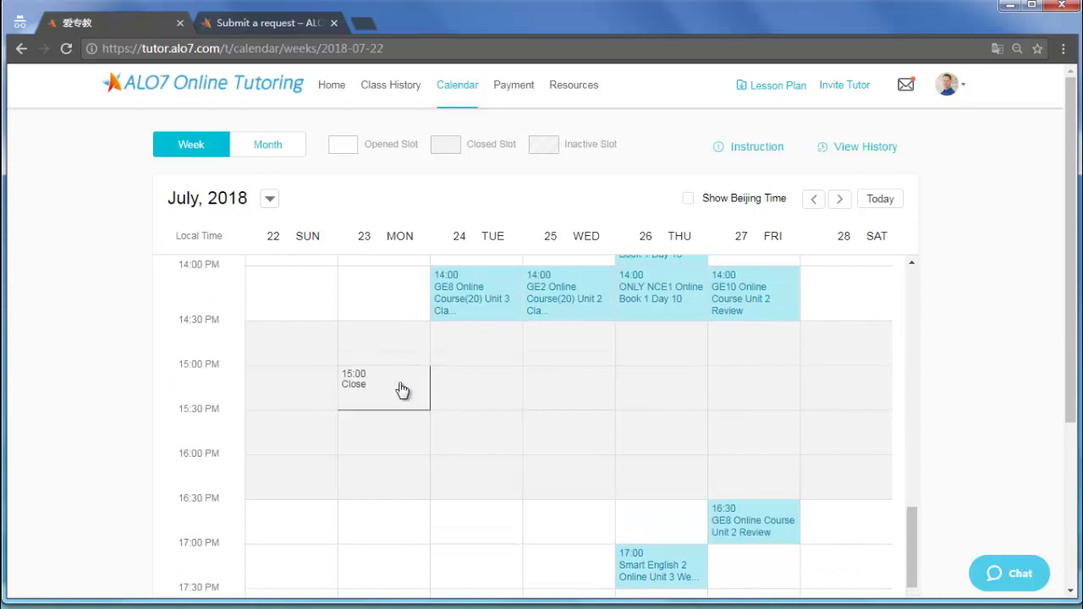
pyautogui.scroll(-3, 402, 389)
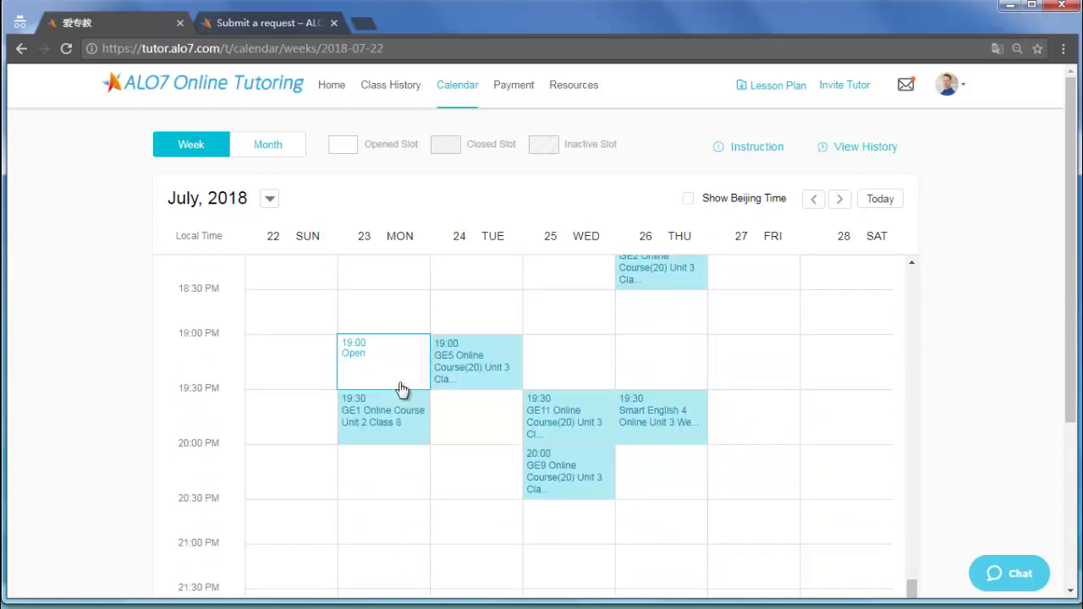
pyautogui.scroll(1, 402, 389)
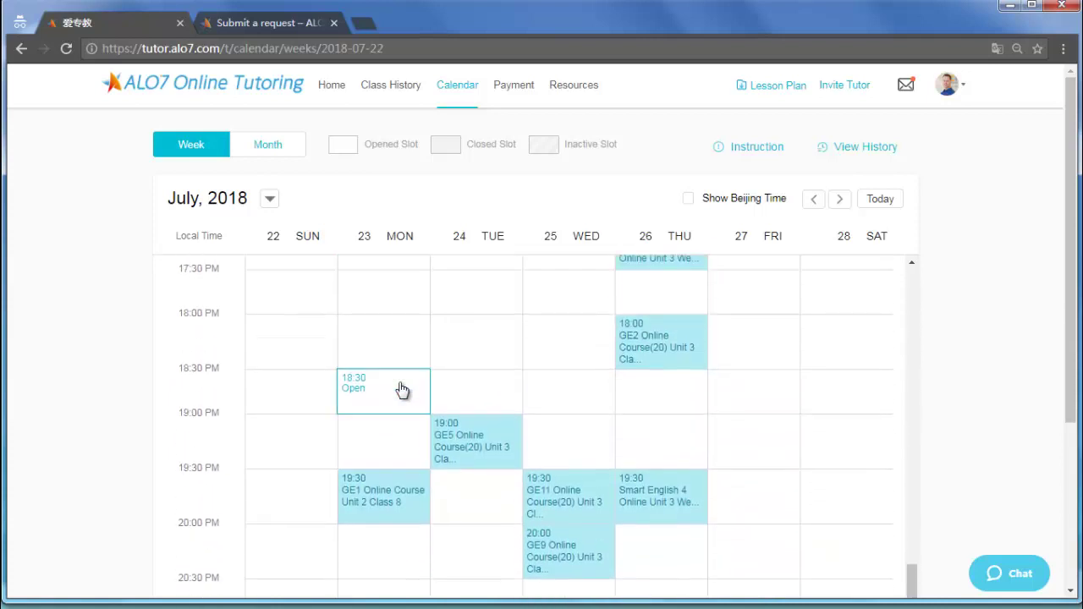
pyautogui.scroll(1, 402, 390)
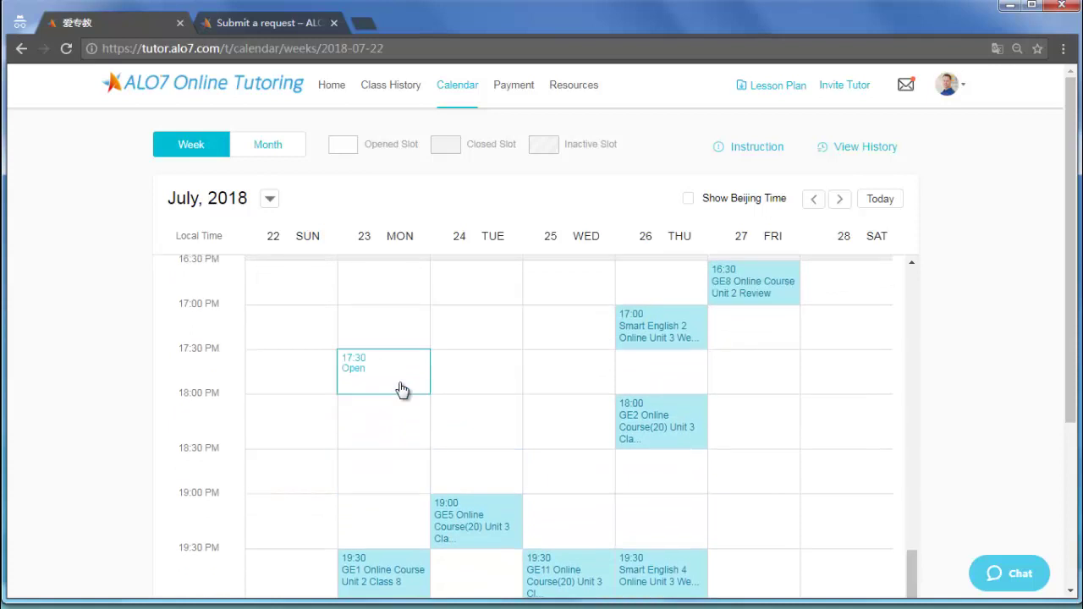
pyautogui.scroll(2, 402, 390)
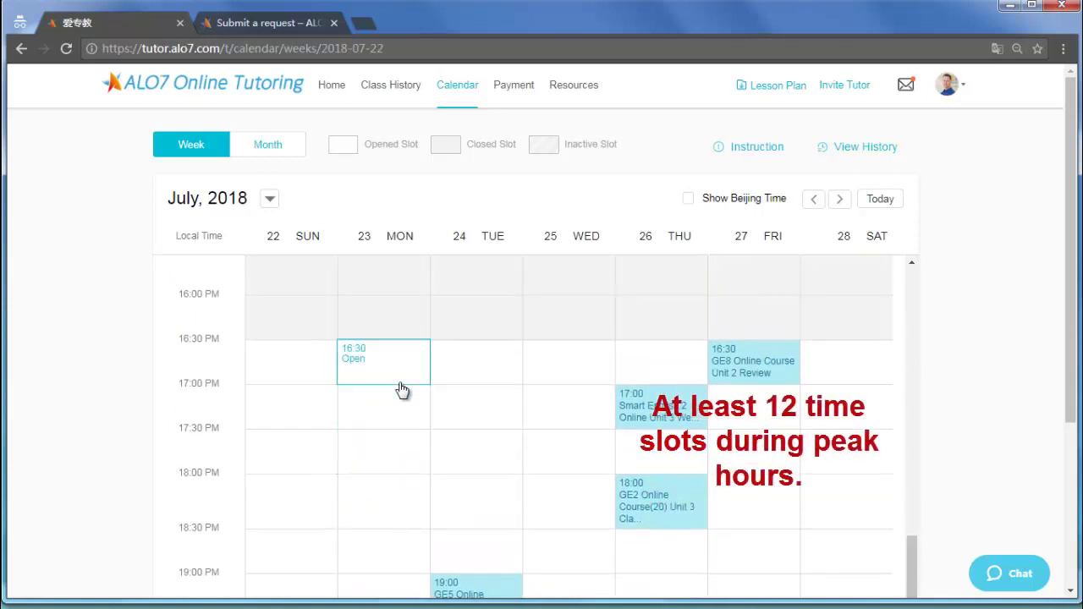
pyautogui.scroll(-4, 402, 389)
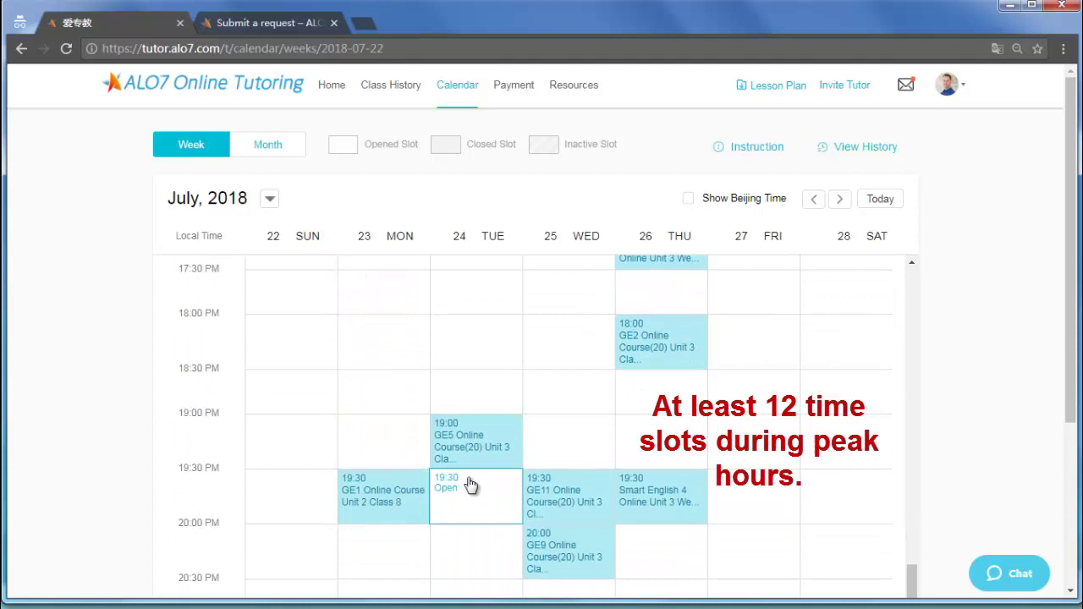
pyautogui.scroll(1, 563, 415)
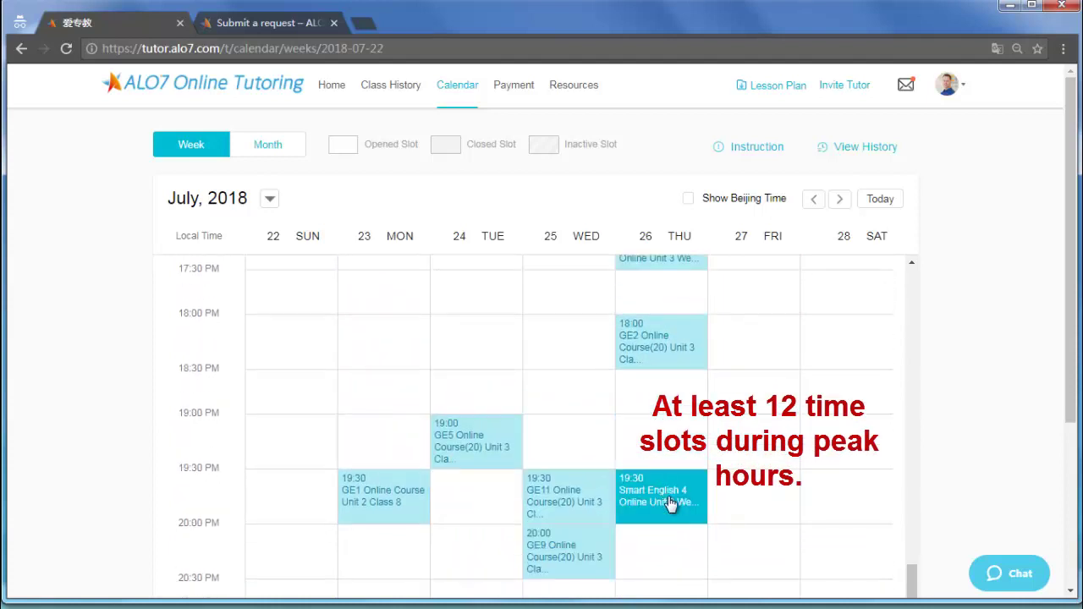
pyautogui.scroll(1, 669, 457)
pyautogui.scroll(2, 464, 438)
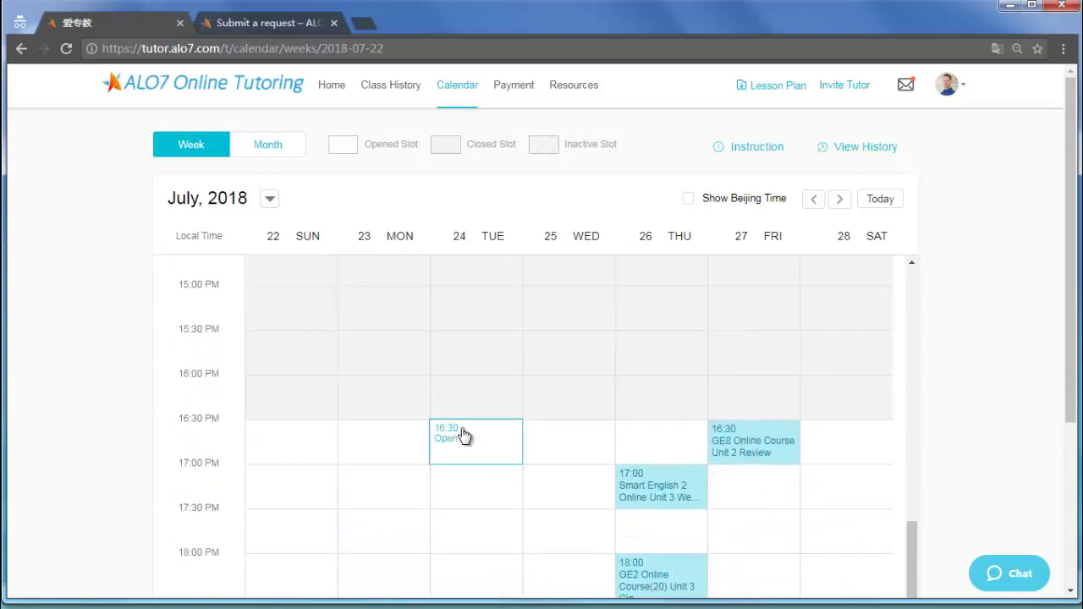
pyautogui.scroll(1, 397, 338)
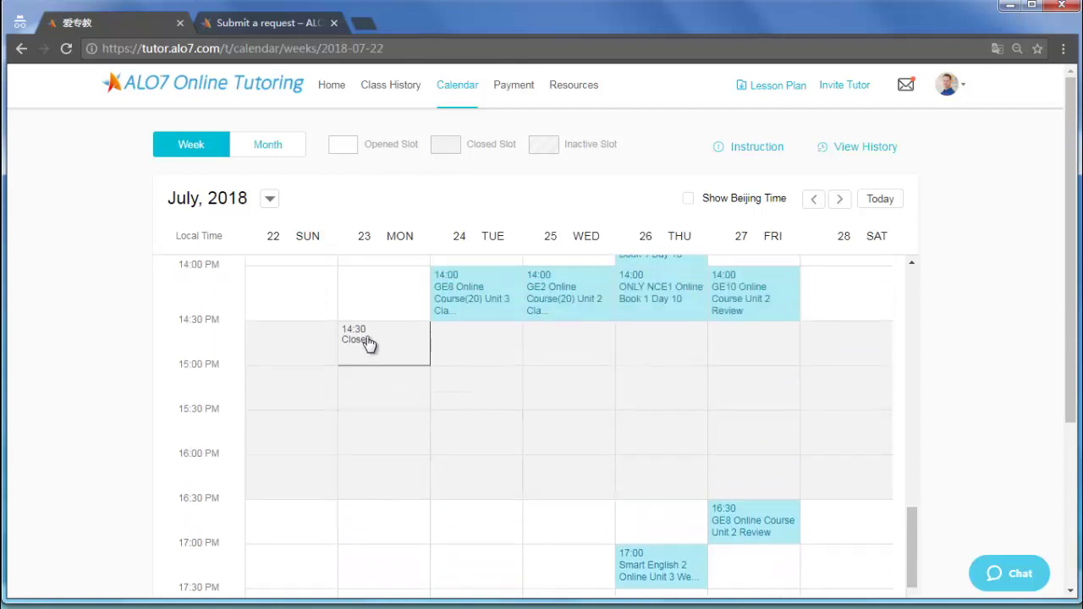
# Step: Open the closed Sunday July 22 14:30 slot, repeating daily
pyautogui.click(319, 353)
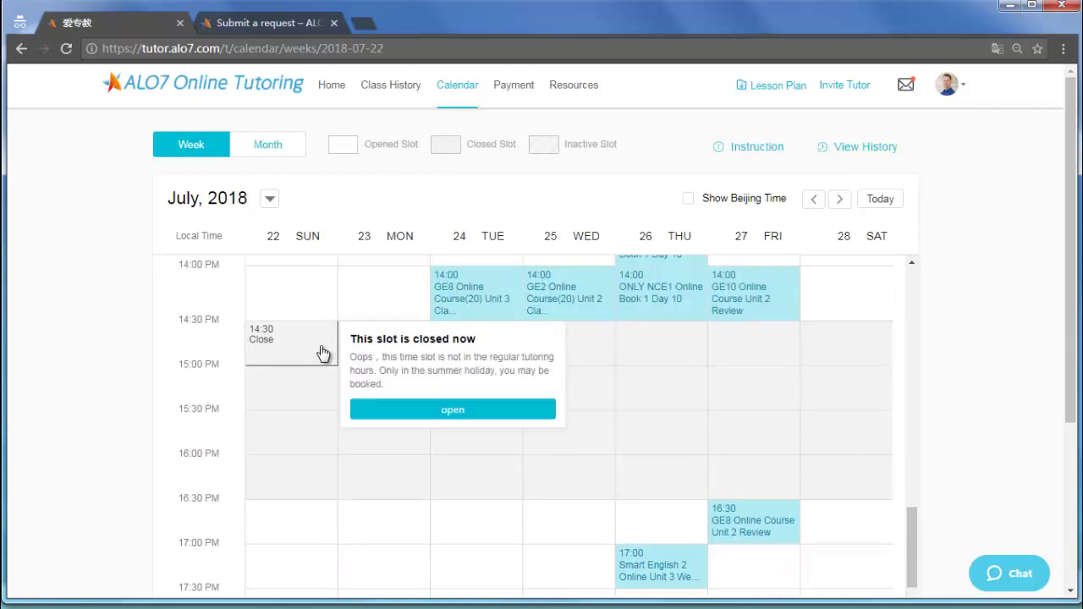
pyautogui.click(420, 415)
pyautogui.click(429, 442)
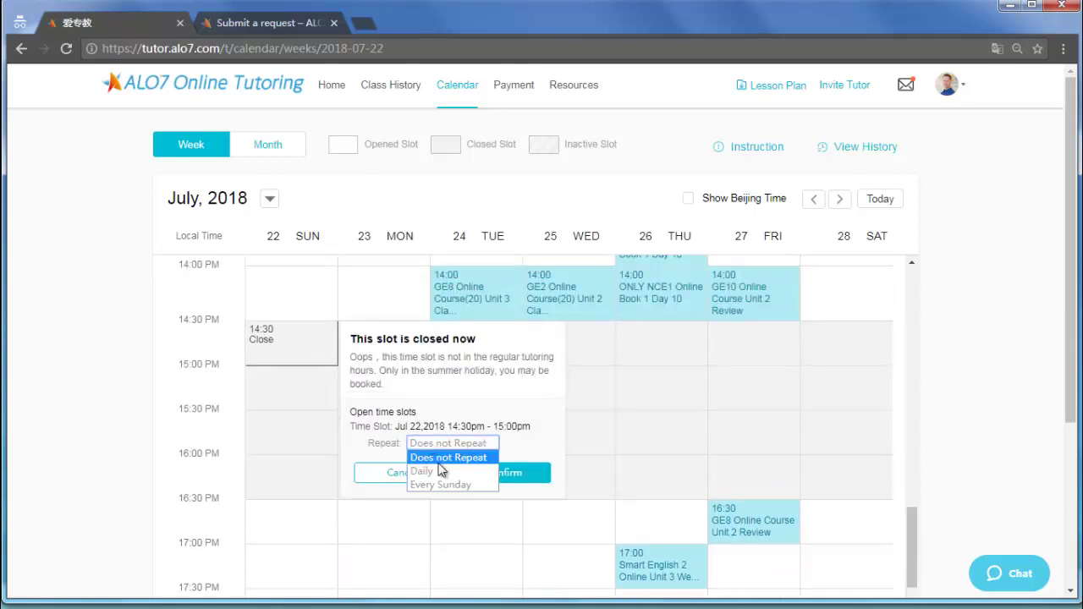
pyautogui.click(439, 474)
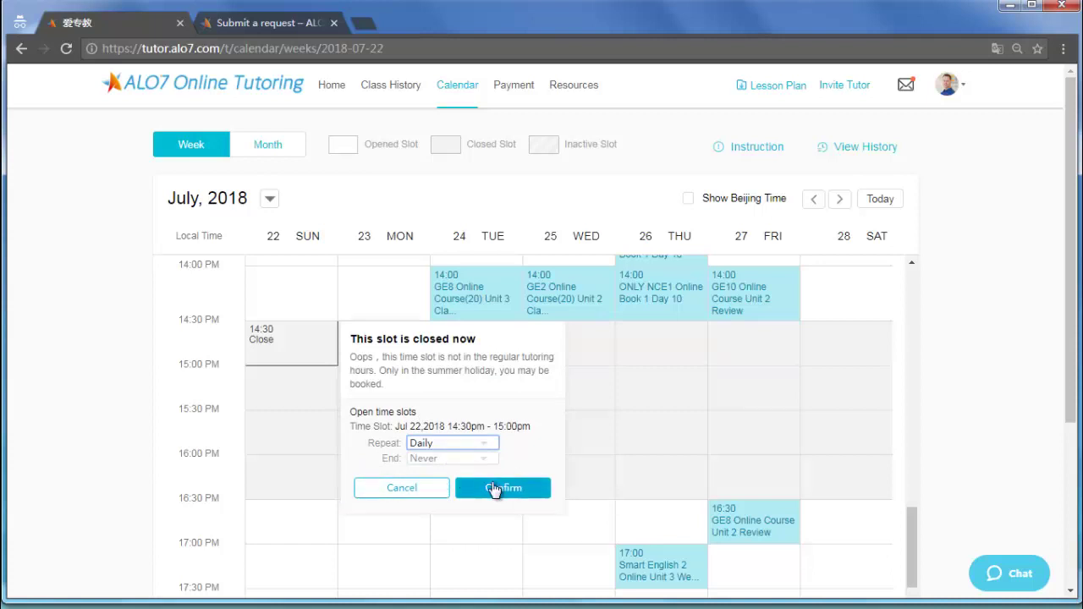
pyautogui.click(495, 489)
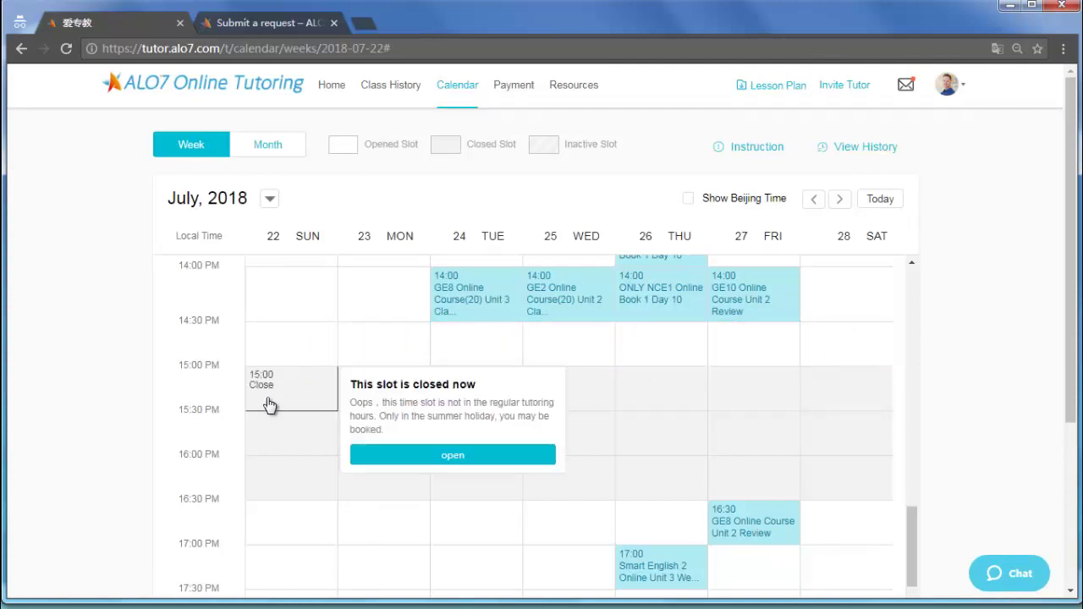
# Step: Open the Monday July 23 15:00 slot, repeating every Monday with the end set to Never
pyautogui.moveTo(372, 394)
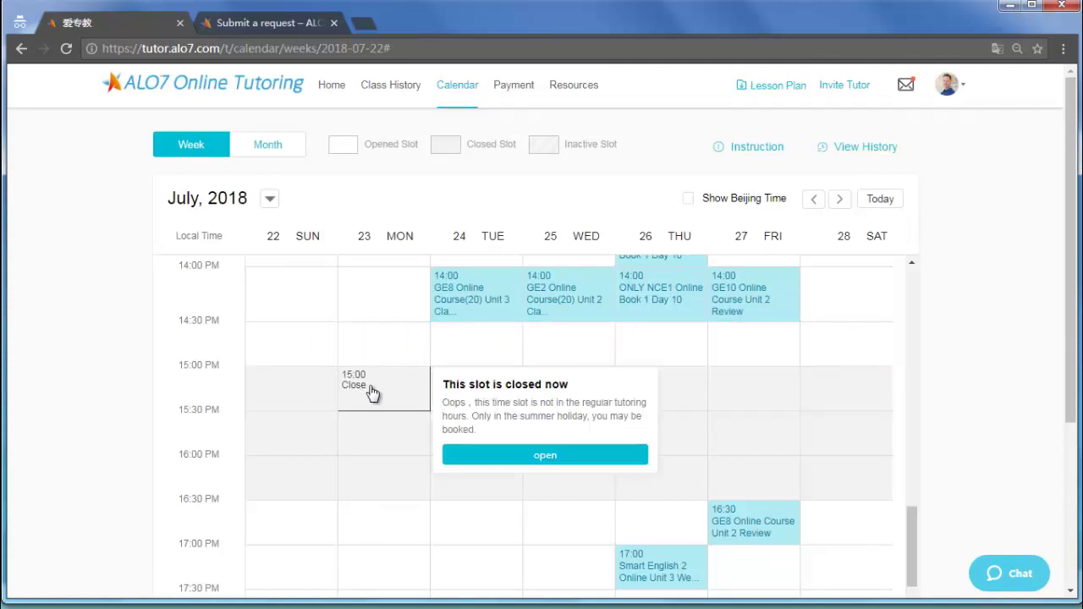
pyautogui.click(536, 462)
pyautogui.click(533, 490)
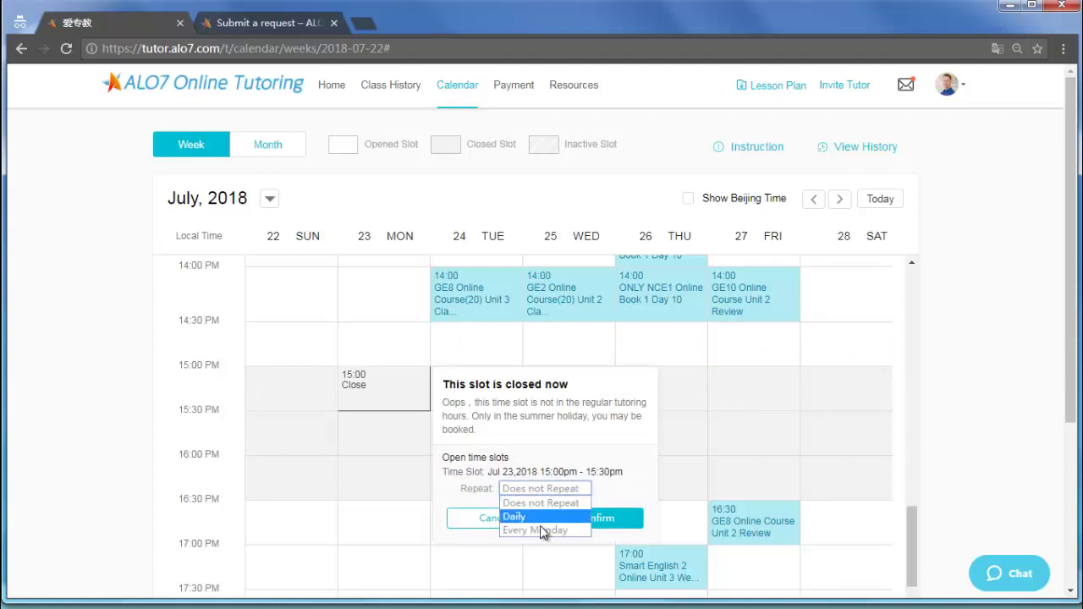
pyautogui.click(540, 531)
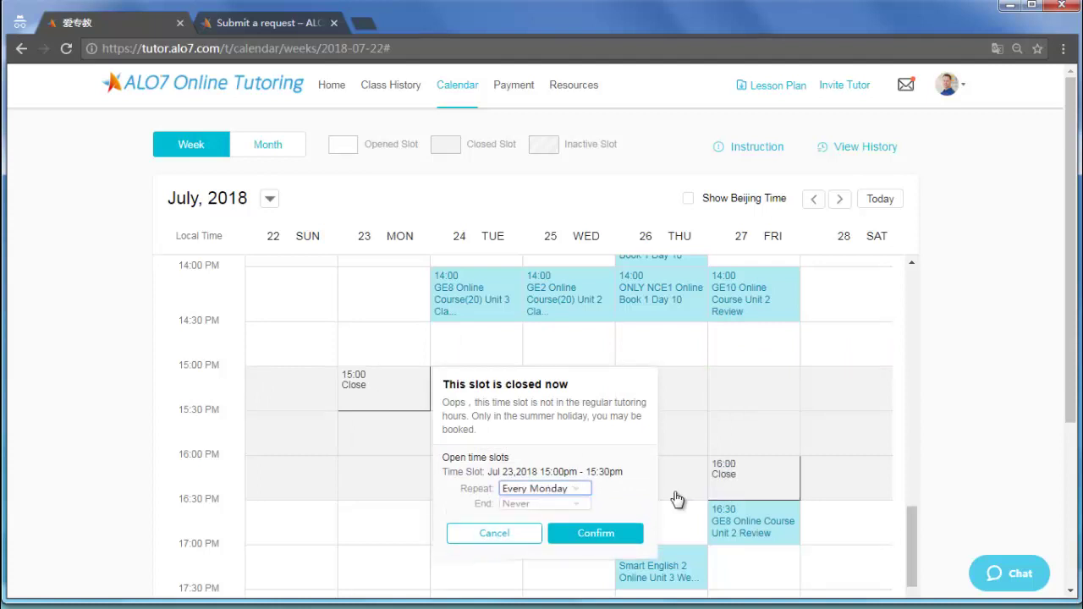
pyautogui.click(561, 503)
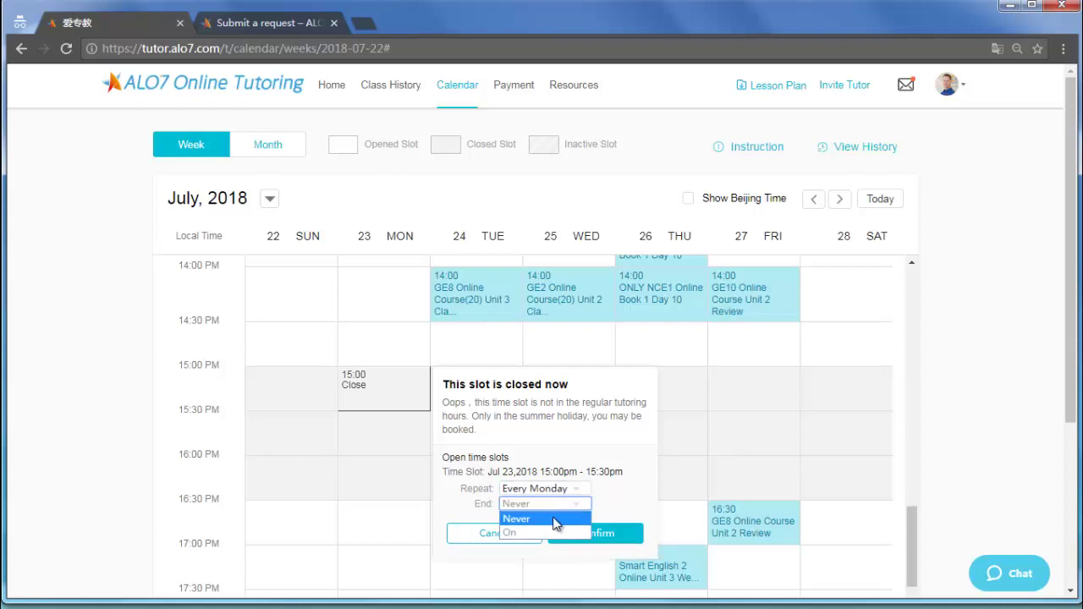
pyautogui.click(554, 534)
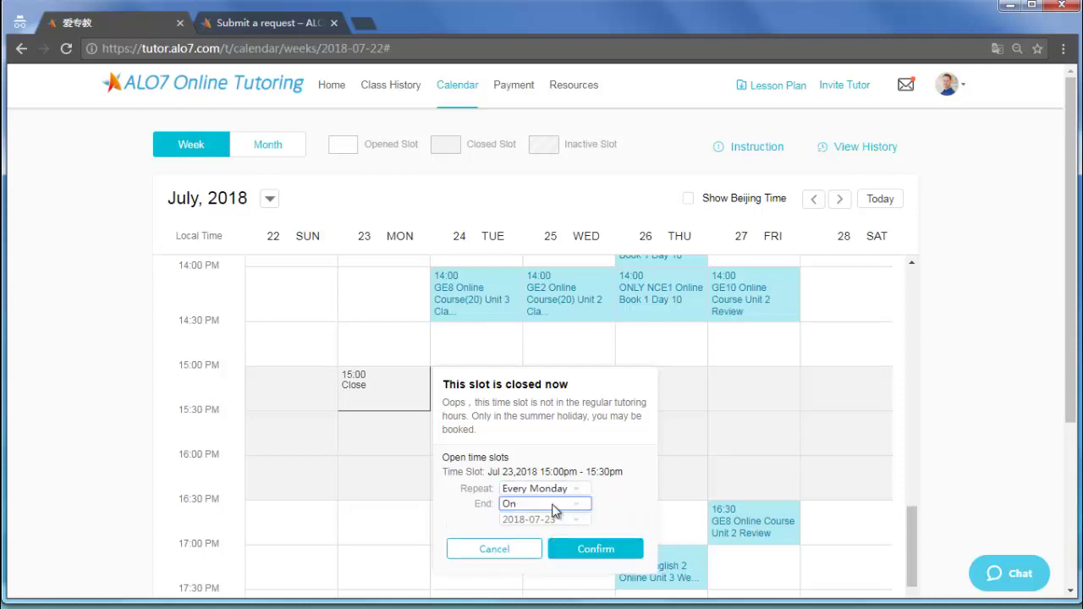
pyautogui.click(557, 505)
pyautogui.click(554, 519)
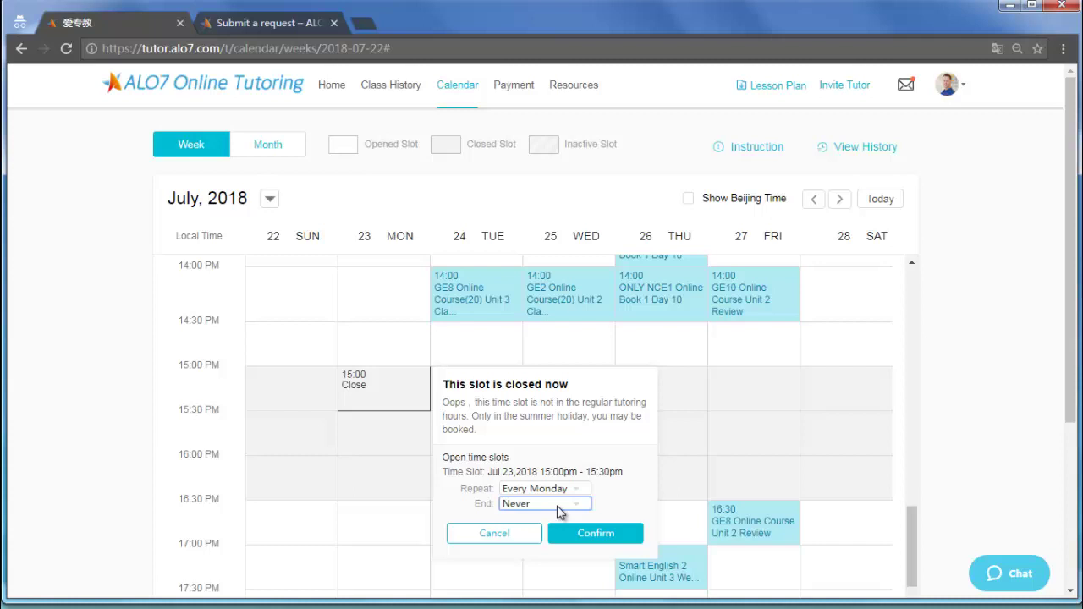
pyautogui.click(558, 506)
pyautogui.click(558, 529)
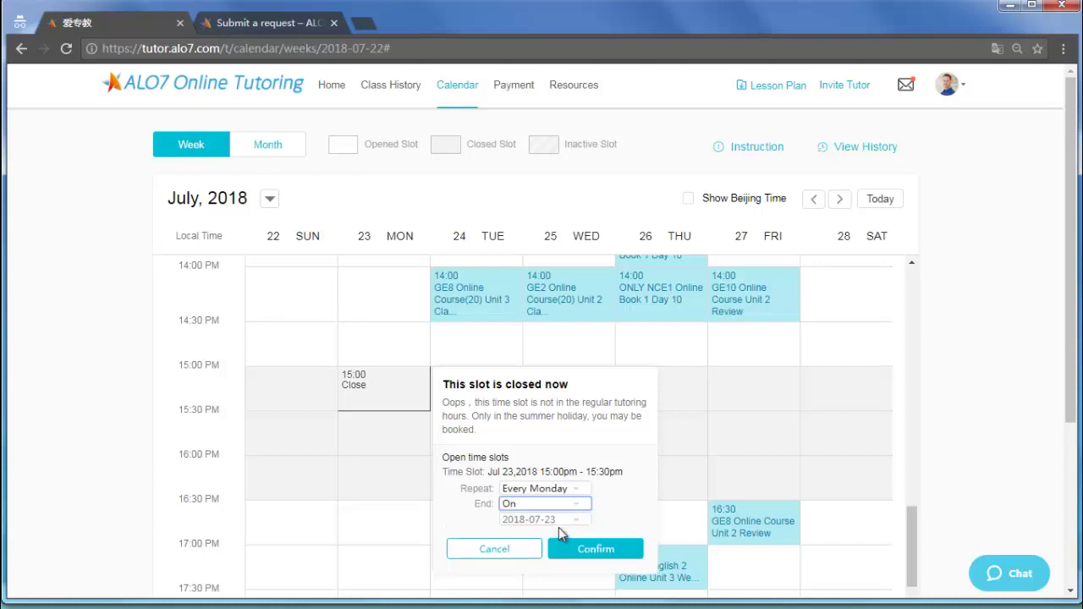
pyautogui.click(539, 507)
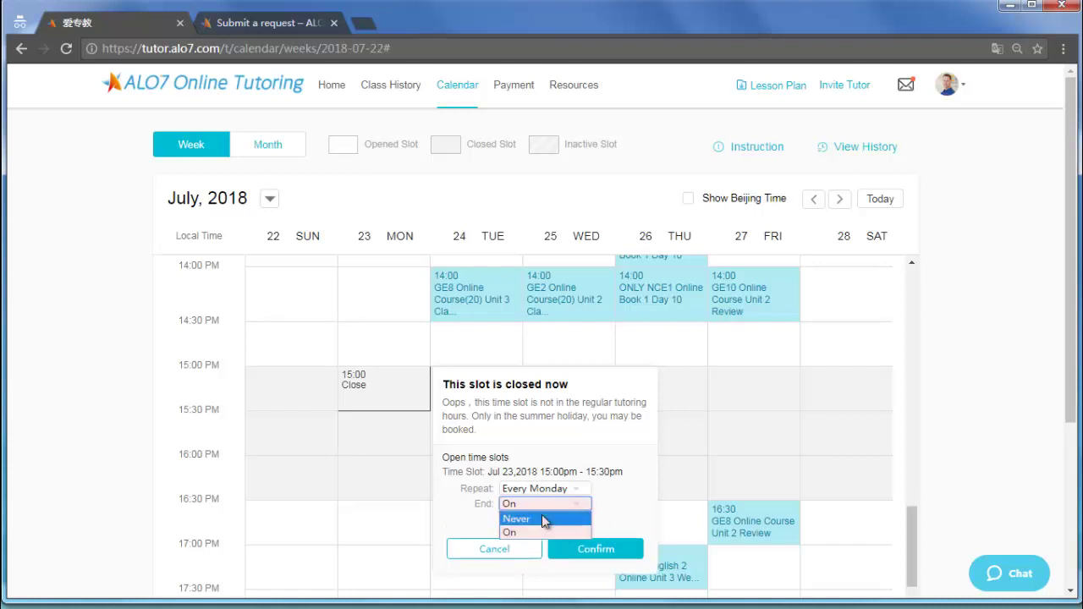
pyautogui.click(558, 518)
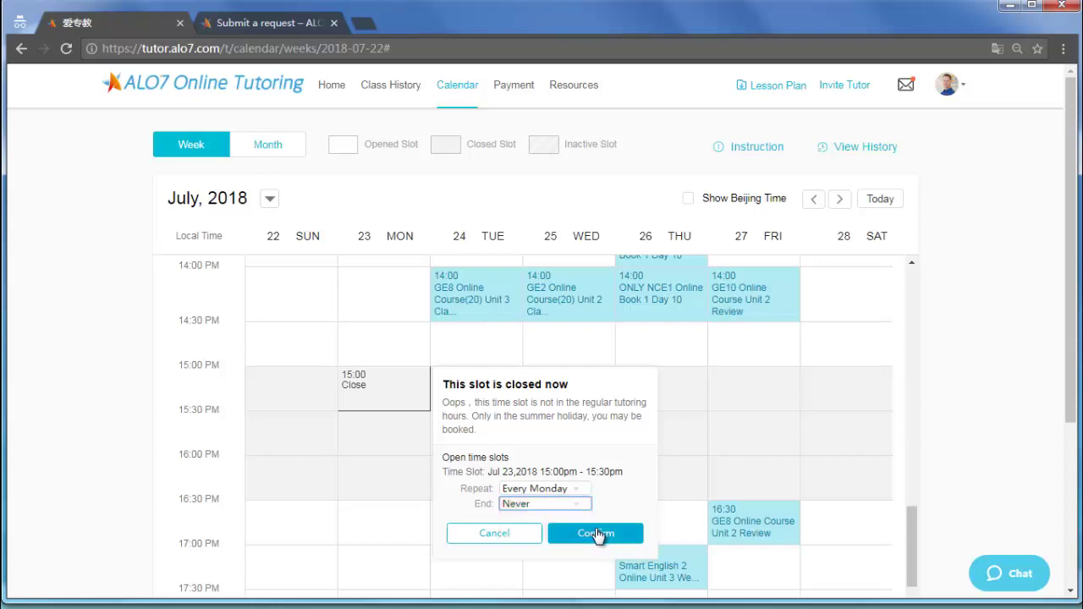
pyautogui.click(597, 534)
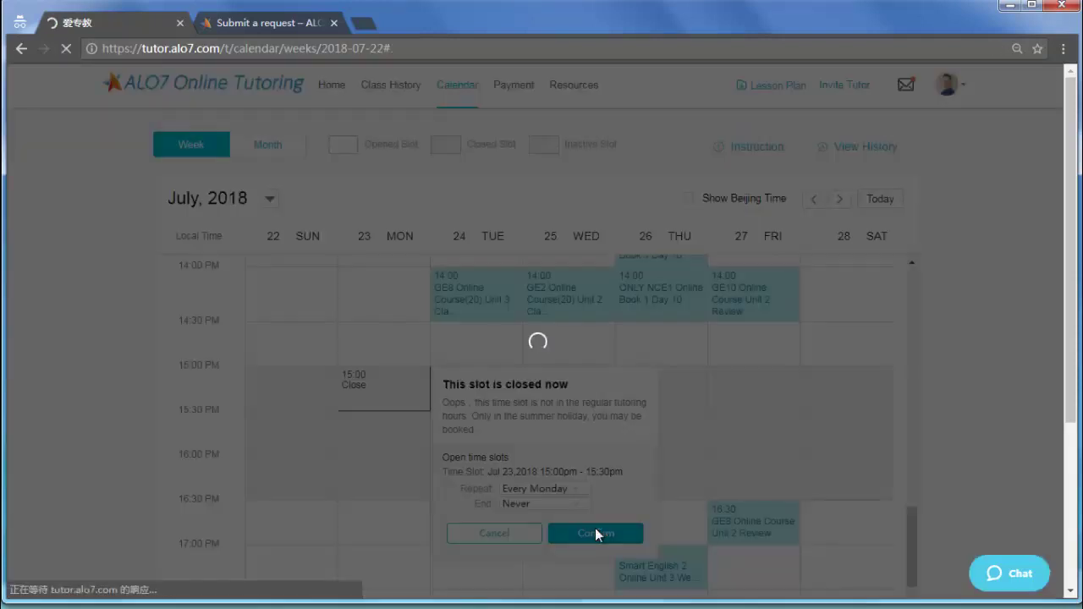
# Step: Scroll the reloaded July 22–28 week and check the status note on Sunday's open 14:30 slot
pyautogui.scroll(1, 591, 499)
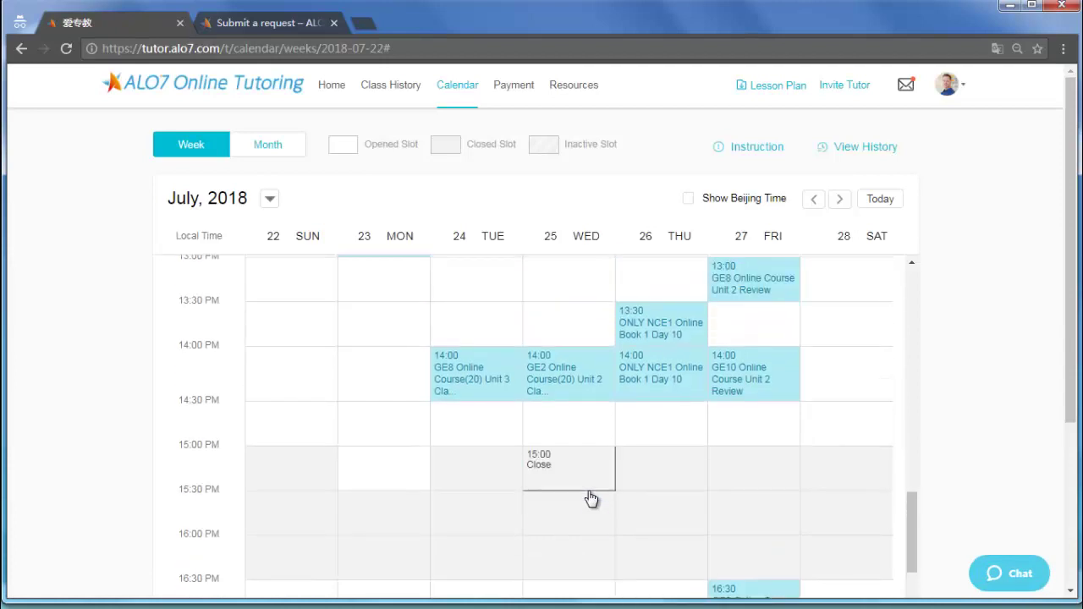
pyautogui.click(641, 379)
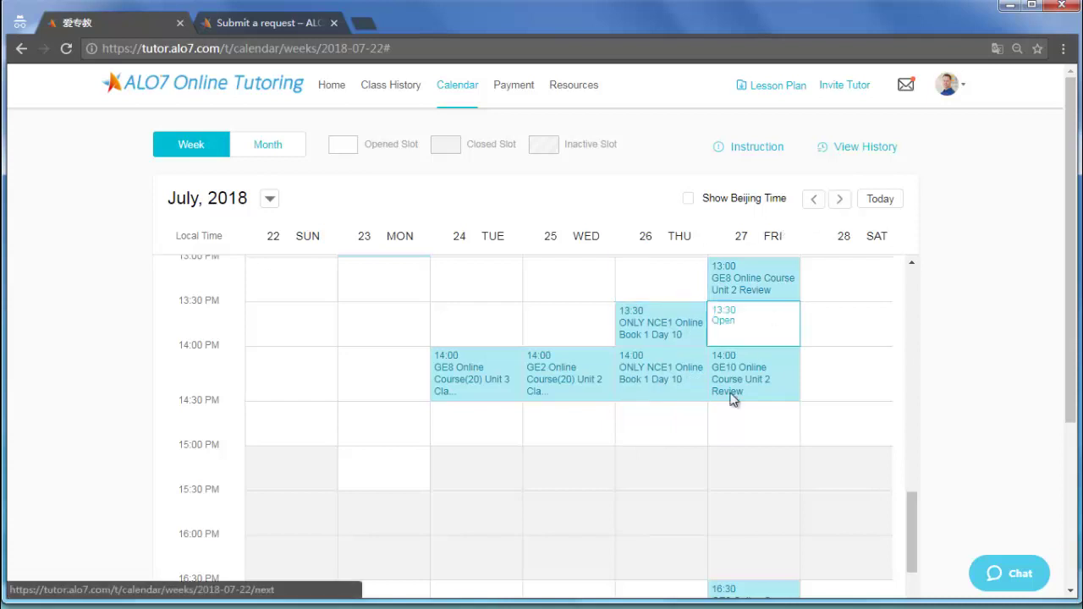
pyautogui.scroll(3, 728, 411)
pyautogui.scroll(8, 728, 419)
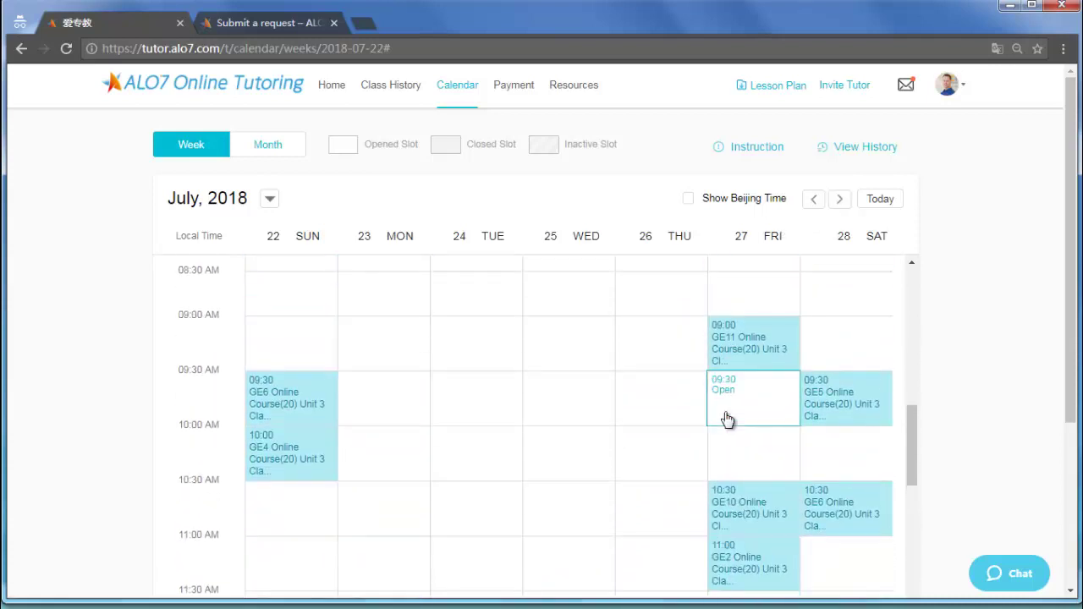
pyautogui.scroll(11, 728, 419)
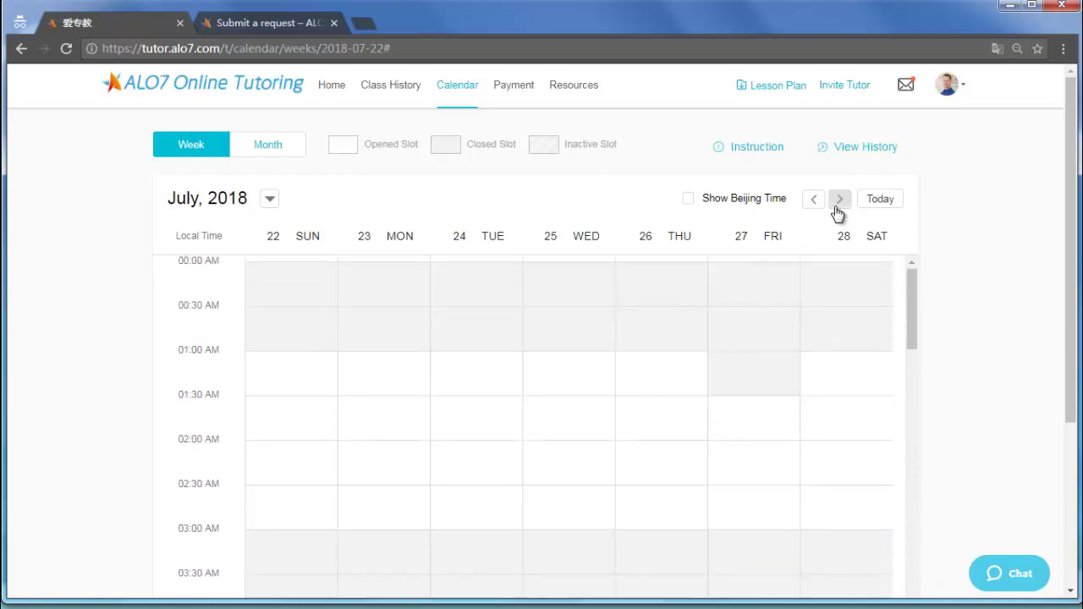
pyautogui.scroll(-10, 609, 449)
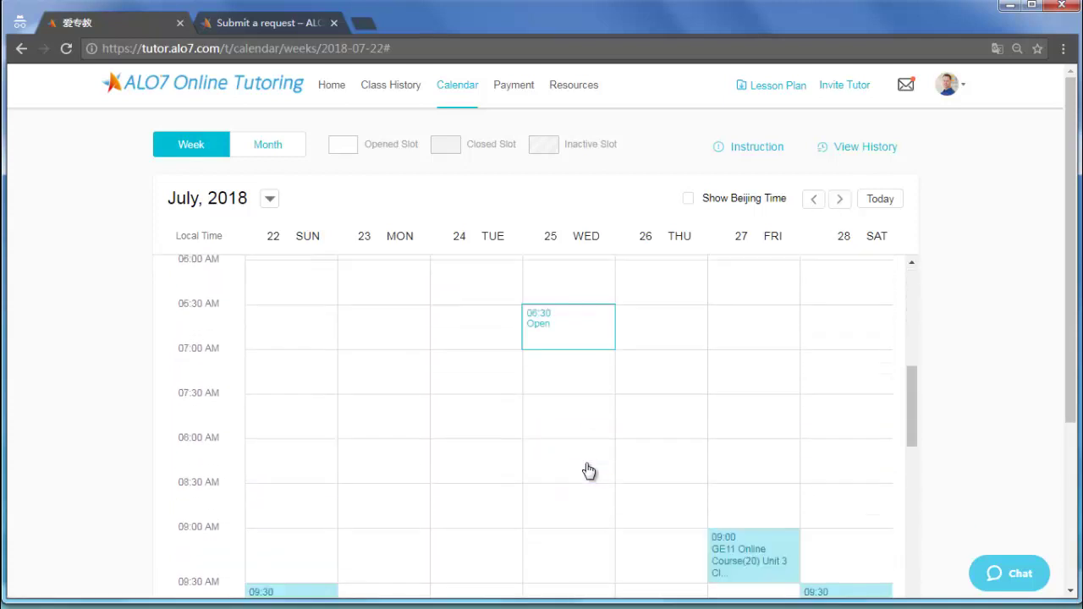
pyautogui.scroll(-3, 589, 471)
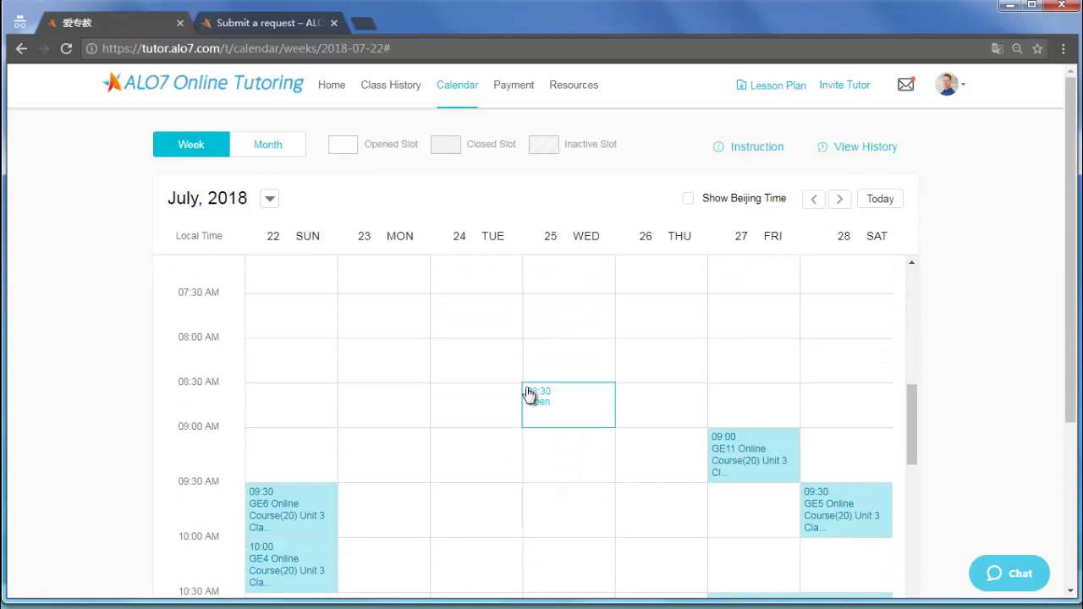
pyautogui.scroll(-14, 523, 479)
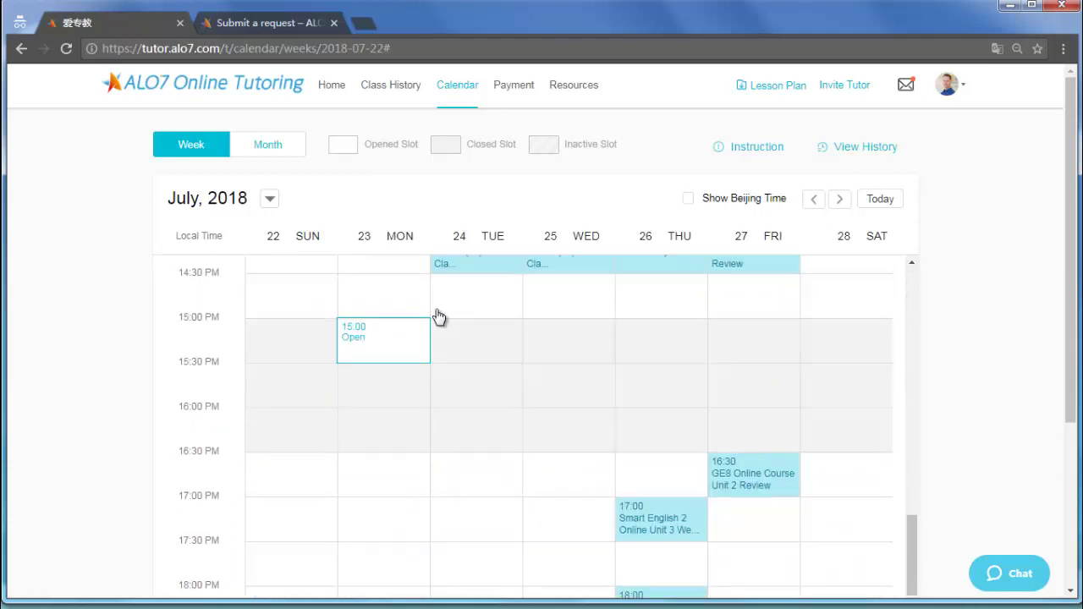
pyautogui.scroll(3, 457, 338)
# Step: Close the 14:30–15:00 slot daily from July 22 with 'Travel plan' as the reason
pyautogui.click(295, 392)
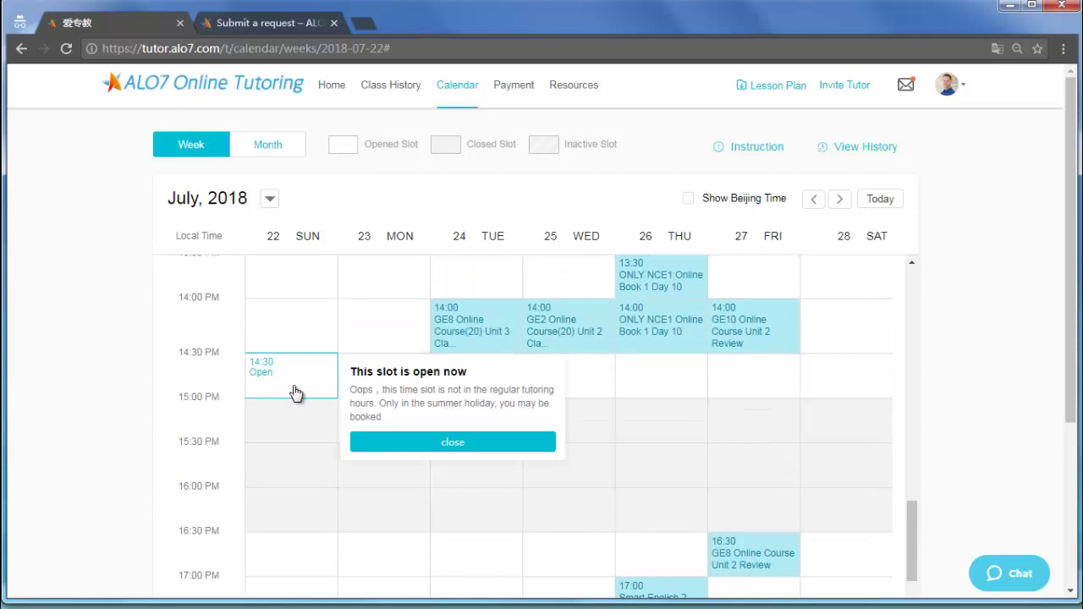
pyautogui.click(406, 442)
pyautogui.click(436, 475)
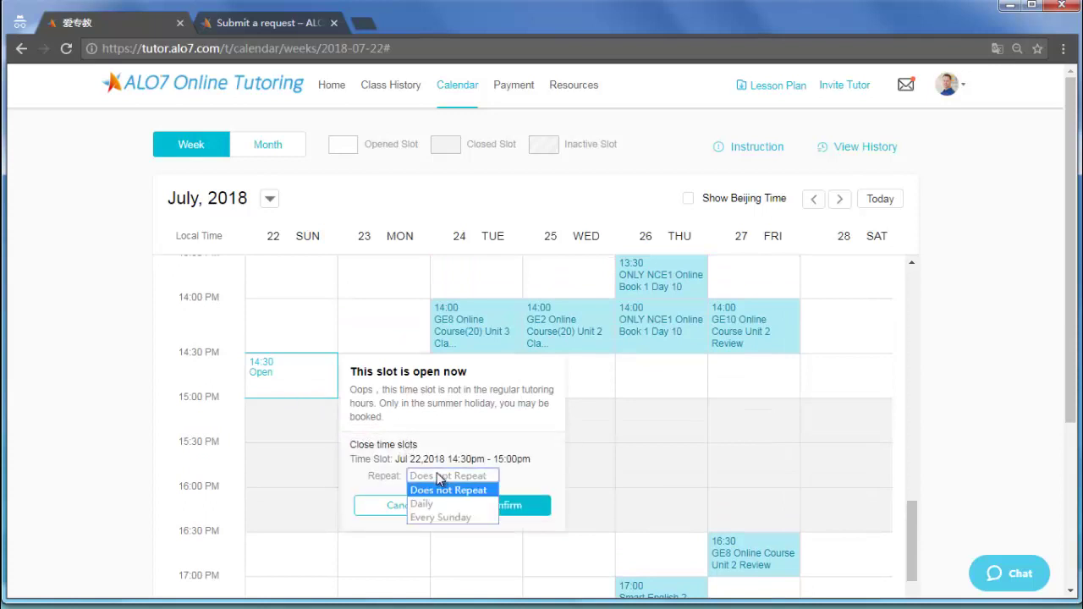
pyautogui.click(443, 504)
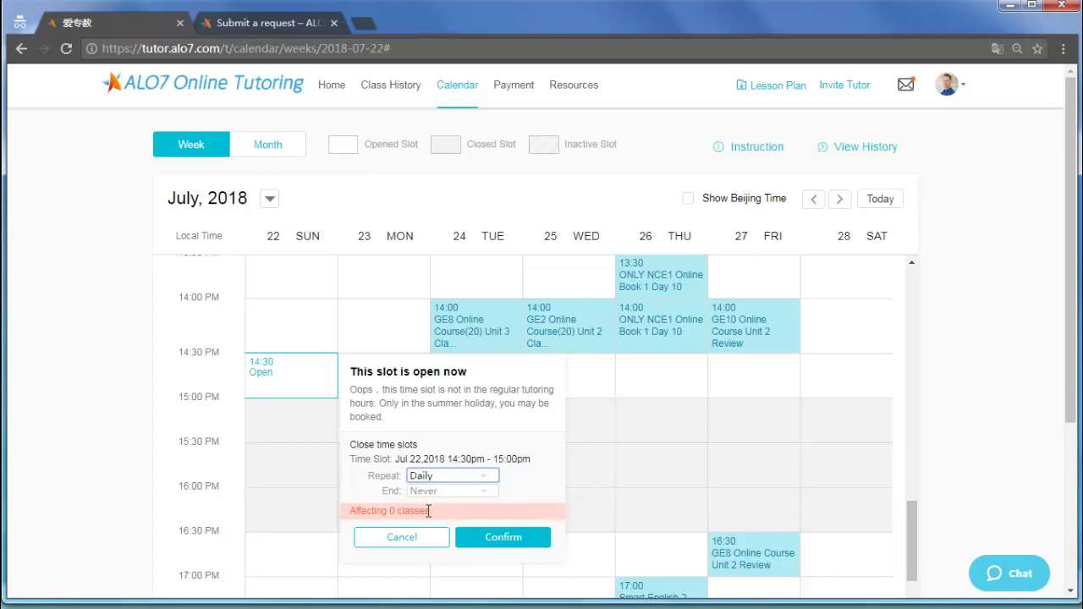
pyautogui.click(418, 509)
pyautogui.click(507, 536)
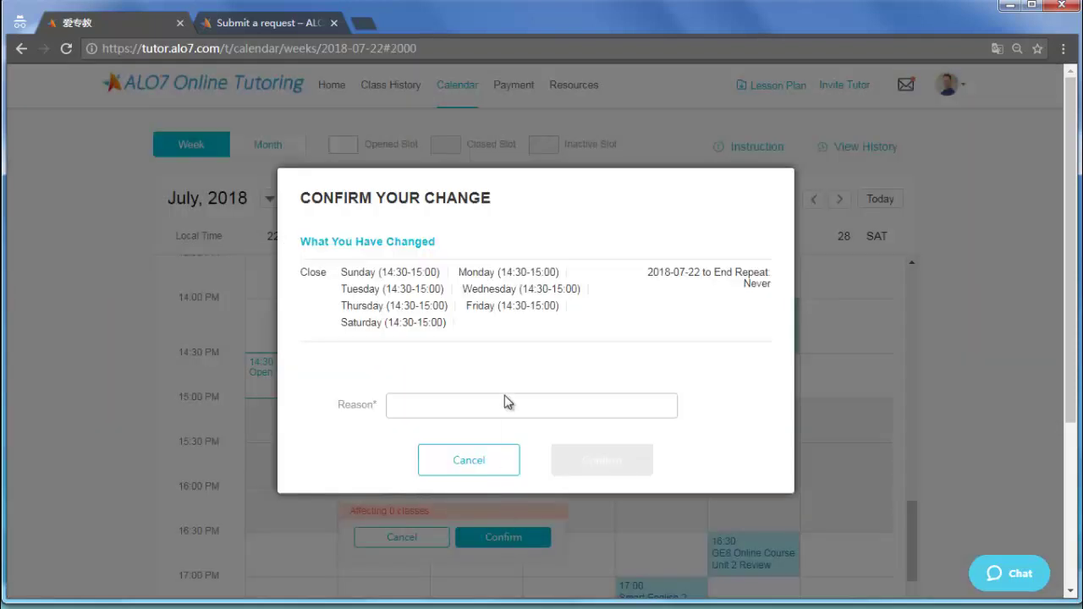
pyautogui.click(498, 413)
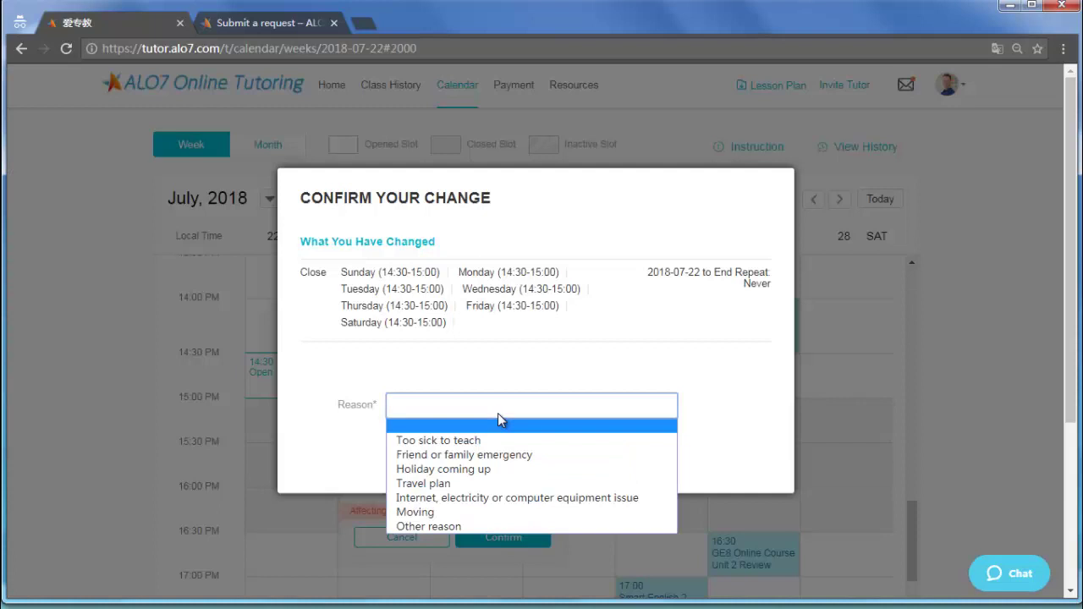
pyautogui.click(480, 483)
pyautogui.click(611, 463)
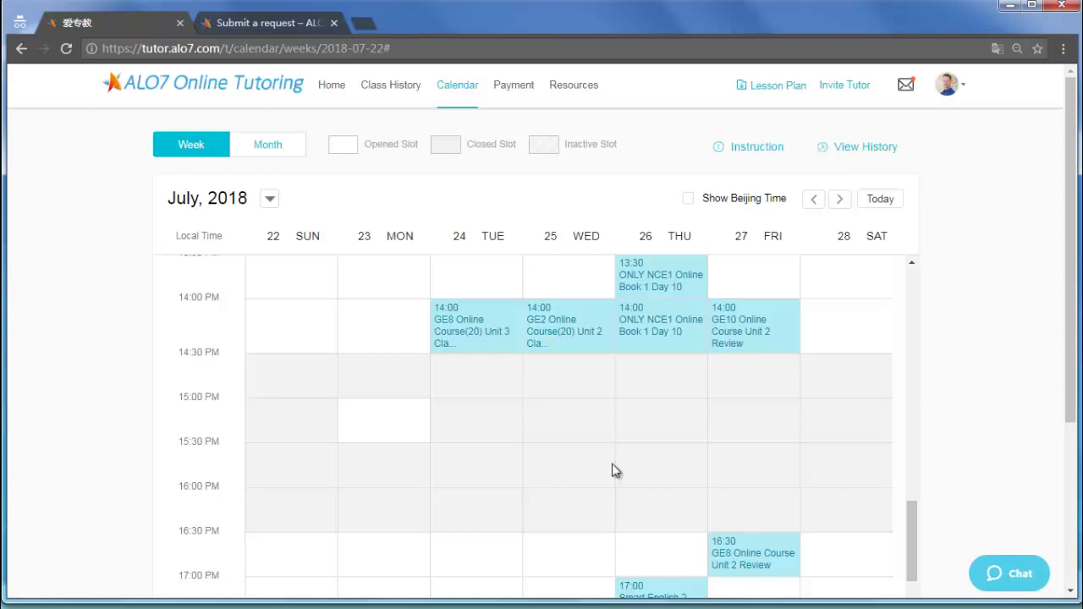
# Step: Start an every-Monday closure of the Monday 15:00 slot but cancel it, then view Friday's 16:30 GE8 class
pyautogui.scroll(1, 612, 464)
pyautogui.click(398, 511)
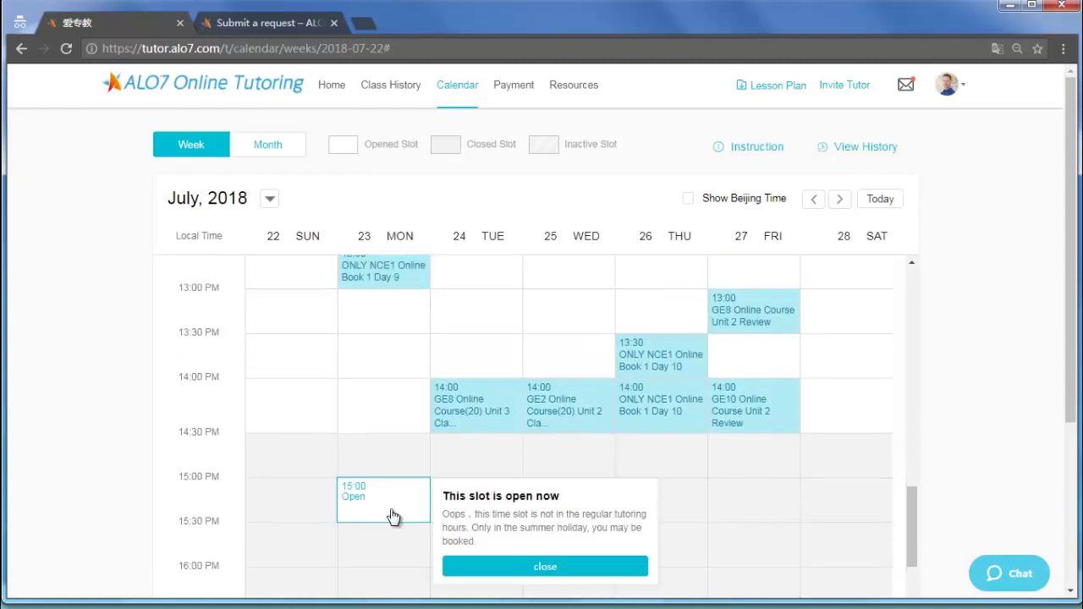
pyautogui.click(521, 584)
pyautogui.scroll(-2, 473, 550)
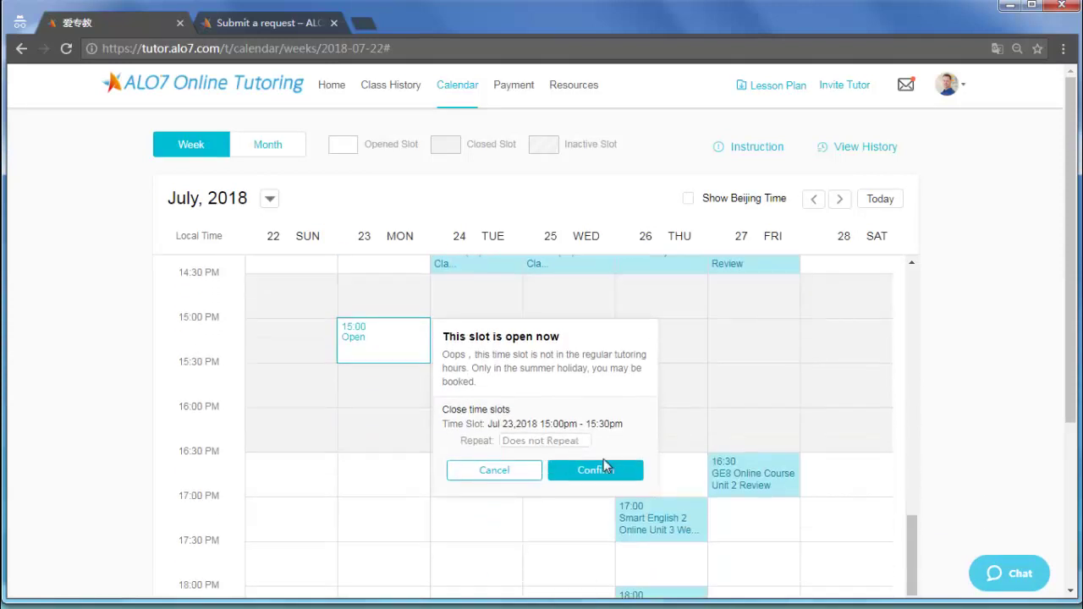
pyautogui.click(574, 440)
pyautogui.click(565, 498)
pyautogui.click(558, 440)
pyautogui.click(555, 482)
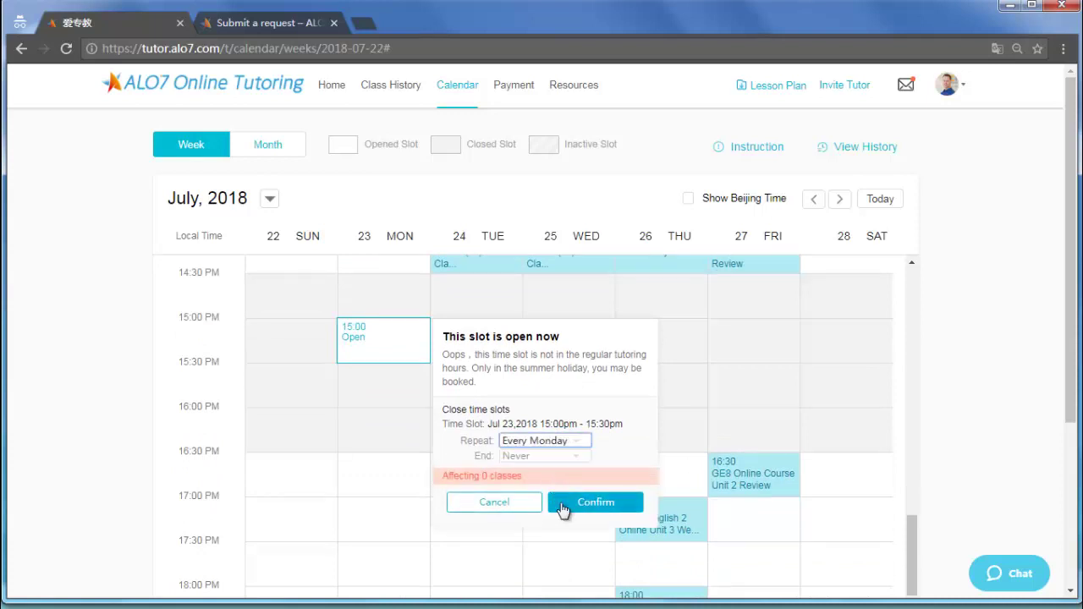
pyautogui.click(562, 506)
pyautogui.click(506, 431)
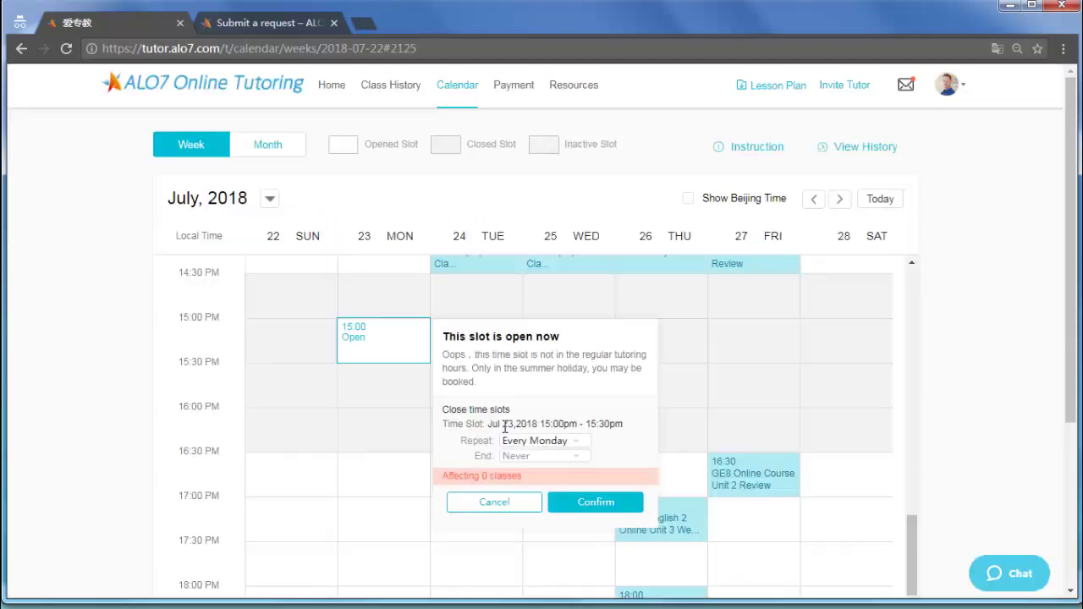
pyautogui.click(753, 474)
# Step: Begin a leave request for the Friday 16:30 GE8 class with reason 'Too sick to teach', then cancel it
pyautogui.scroll(-1, 688, 461)
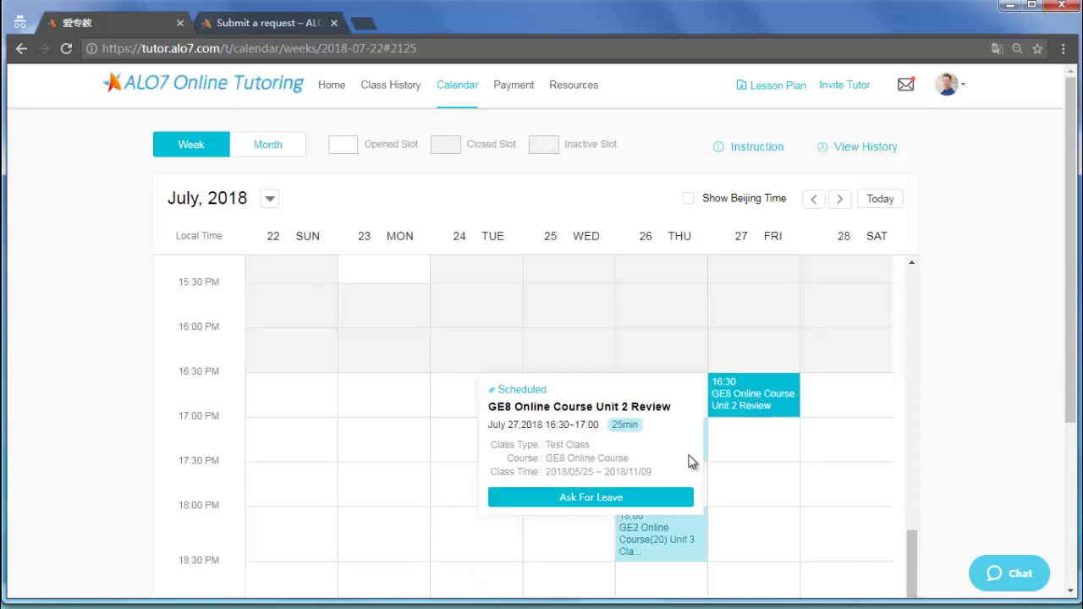
pyautogui.click(600, 498)
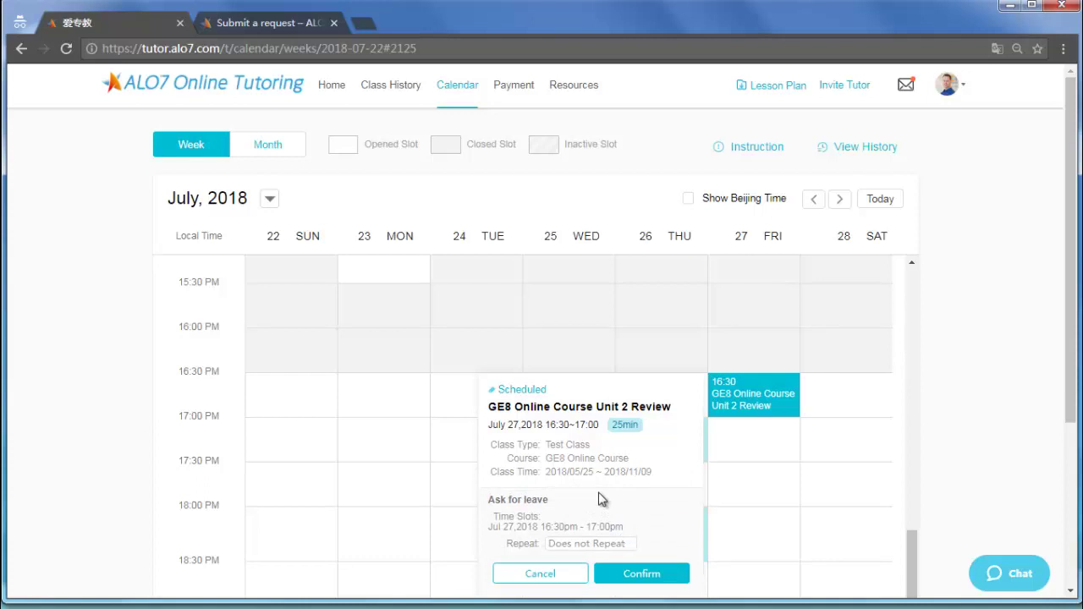
pyautogui.scroll(-1, 600, 500)
pyautogui.click(648, 494)
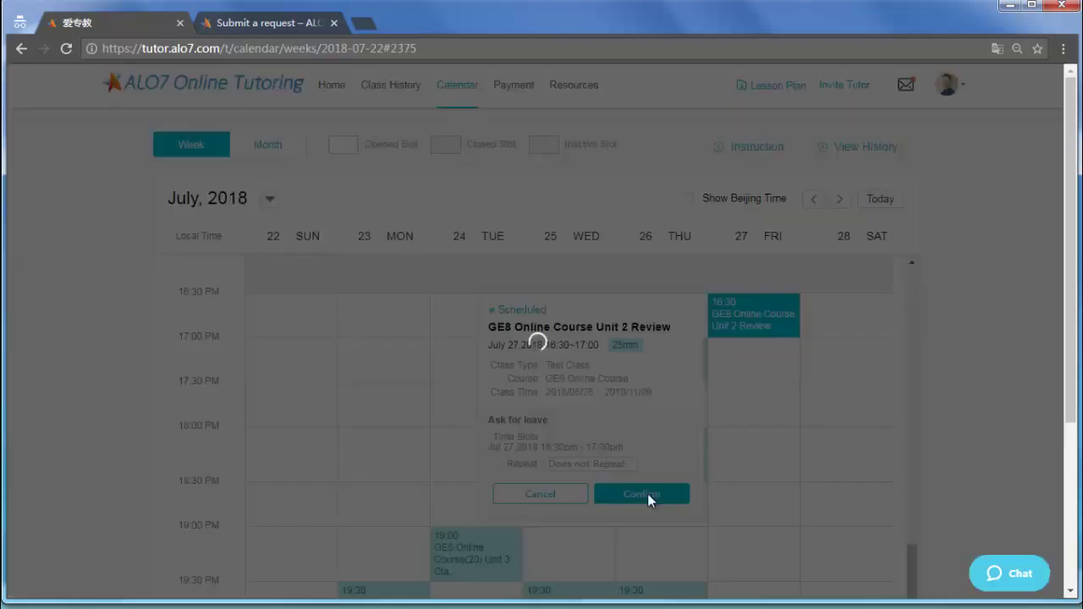
pyautogui.click(503, 462)
pyautogui.click(499, 496)
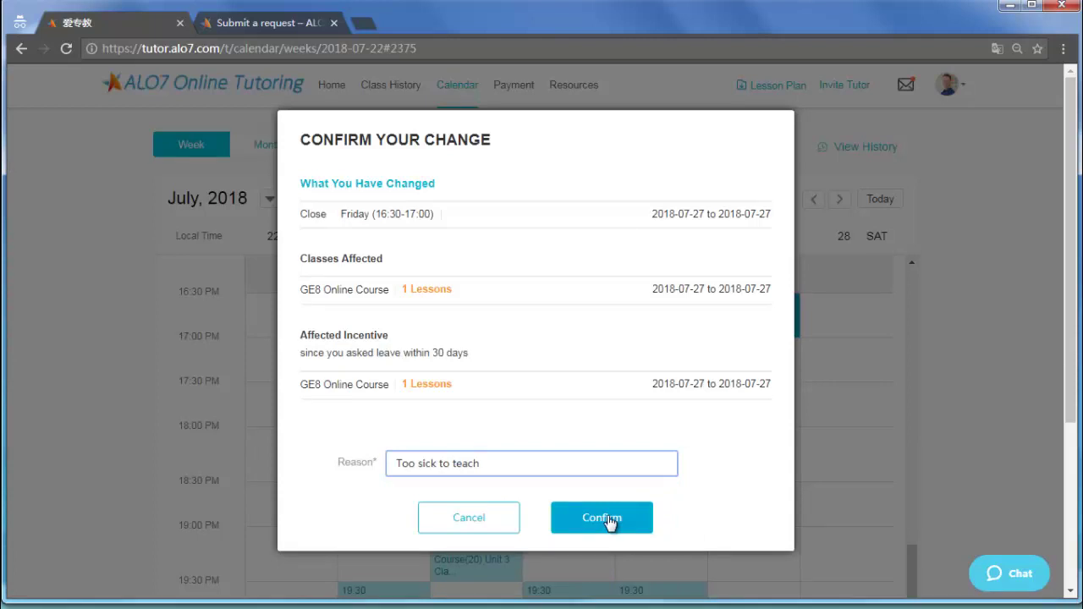
pyautogui.click(469, 517)
# Step: Browse details of the Friday open slot and the GE2, Smart English 2 and Smart English 4 classes
pyautogui.scroll(-2, 739, 486)
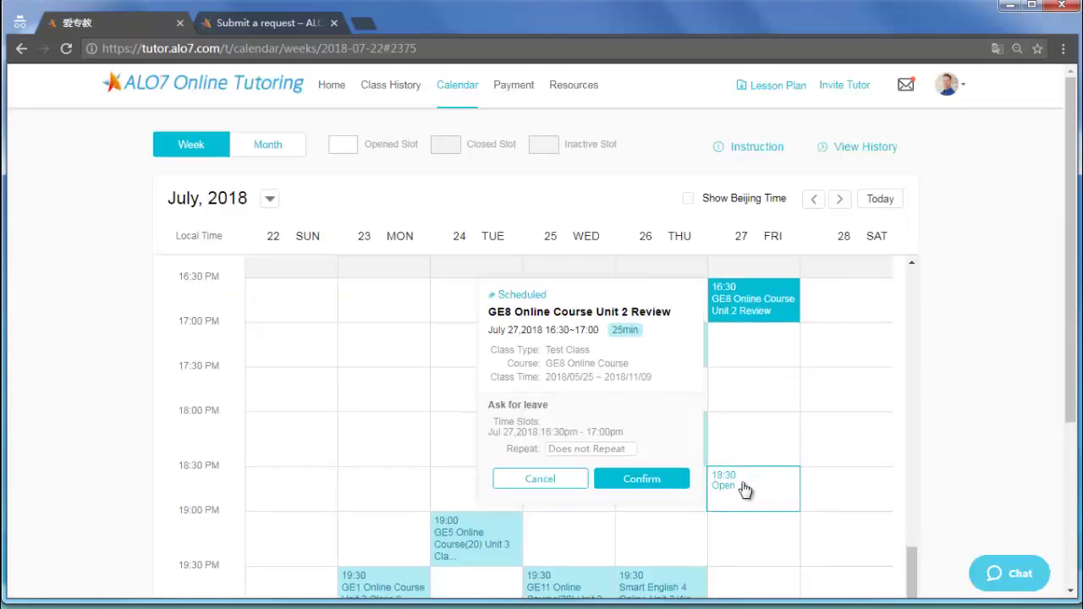
pyautogui.click(745, 474)
pyautogui.click(697, 368)
pyautogui.click(682, 522)
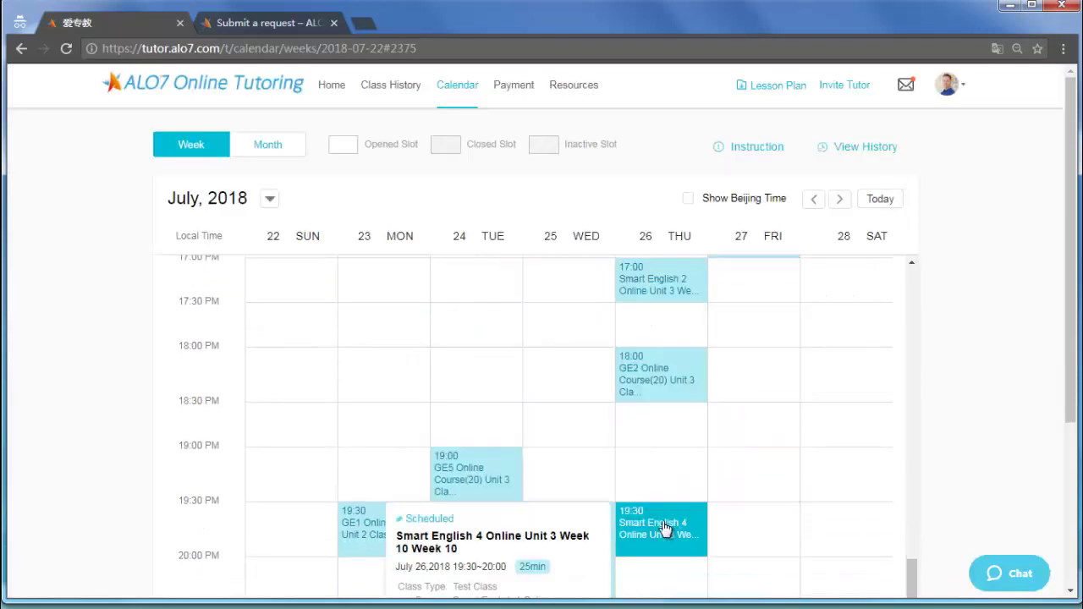
pyautogui.scroll(-1, 669, 521)
pyautogui.scroll(-1, 665, 512)
pyautogui.scroll(3, 677, 495)
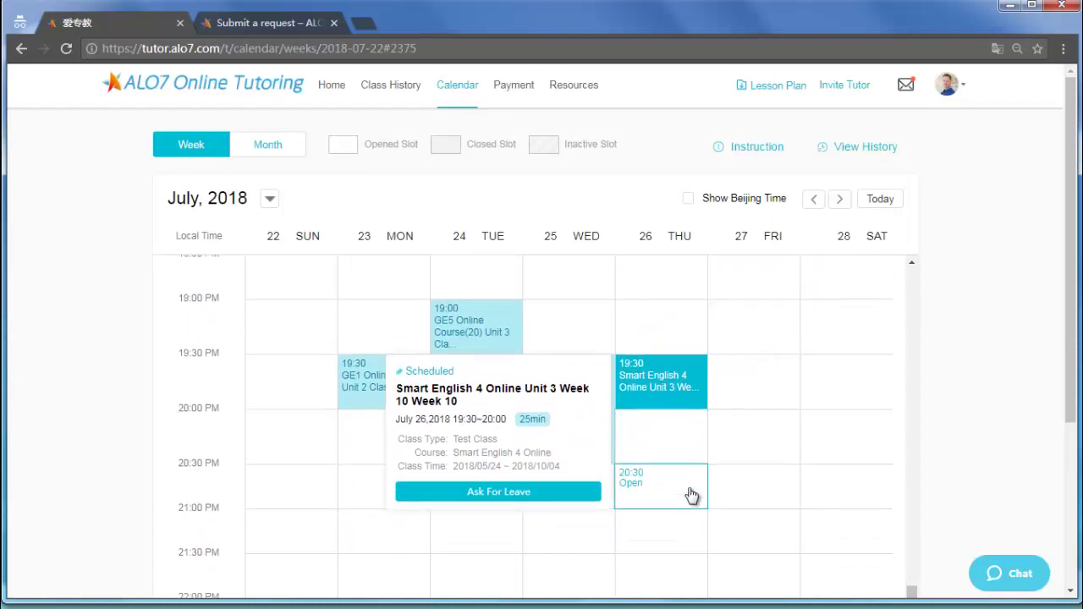
pyautogui.scroll(2, 698, 457)
pyautogui.scroll(-4, 604, 493)
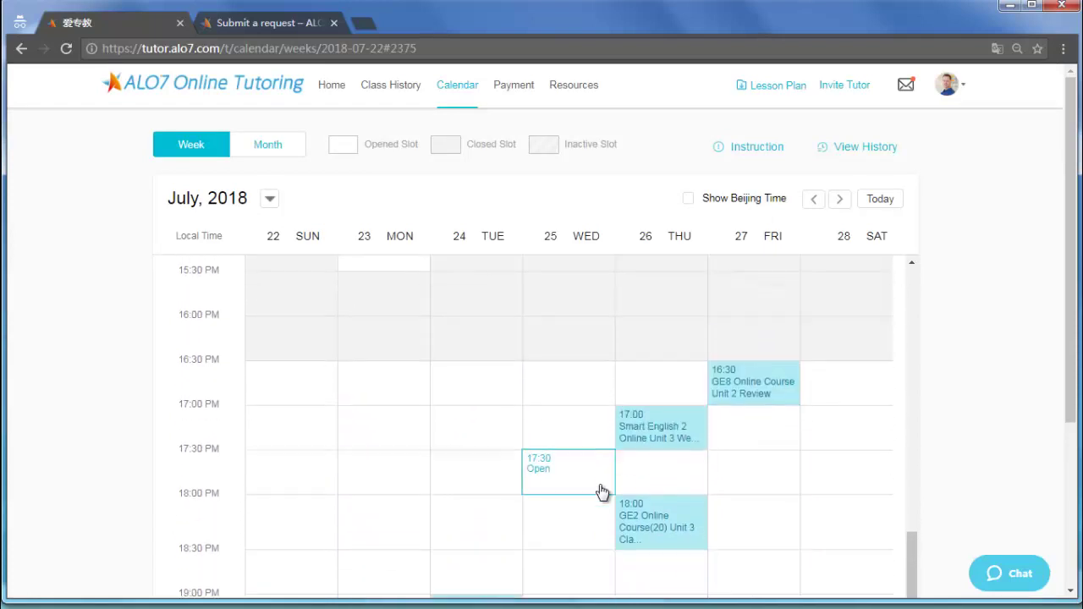
pyautogui.click(677, 300)
pyautogui.click(687, 375)
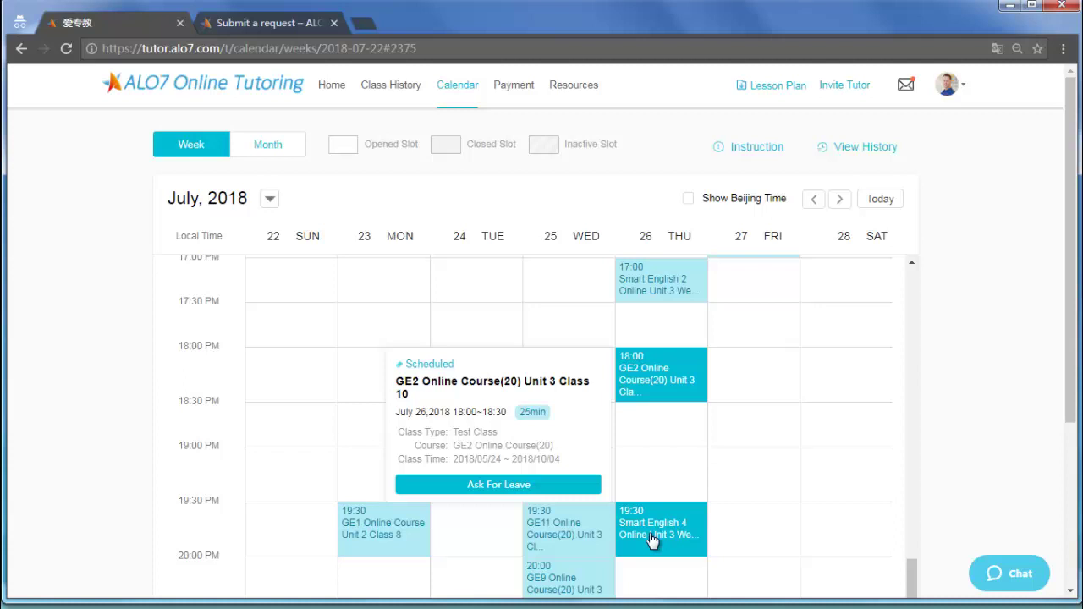
pyautogui.click(662, 532)
pyautogui.click(747, 466)
pyautogui.scroll(9, 747, 466)
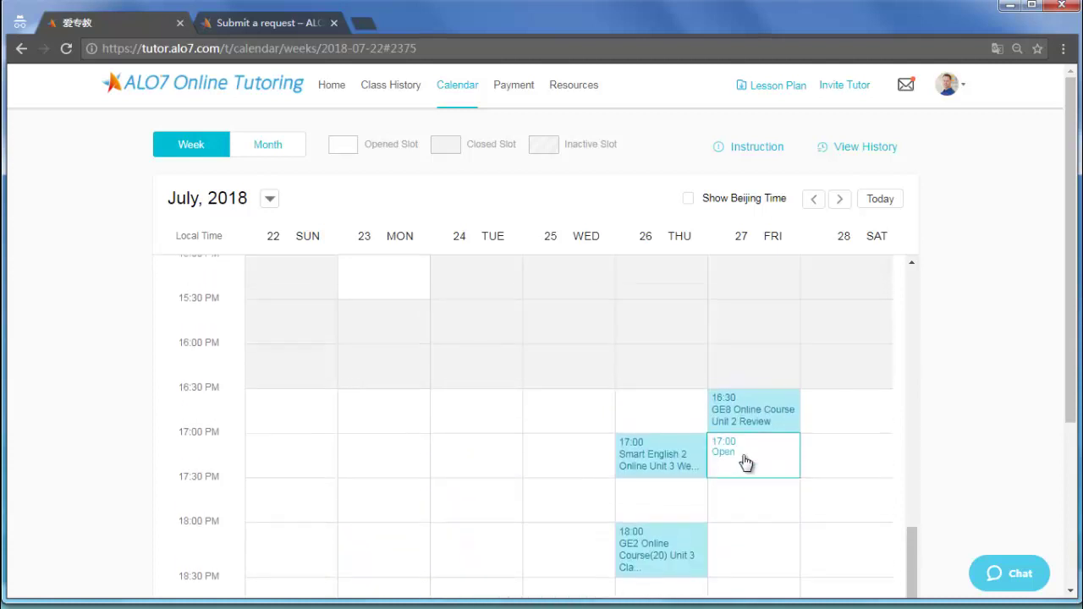
# Step: Advance the calendar week by week from early August to the week of September 16
pyautogui.click(837, 203)
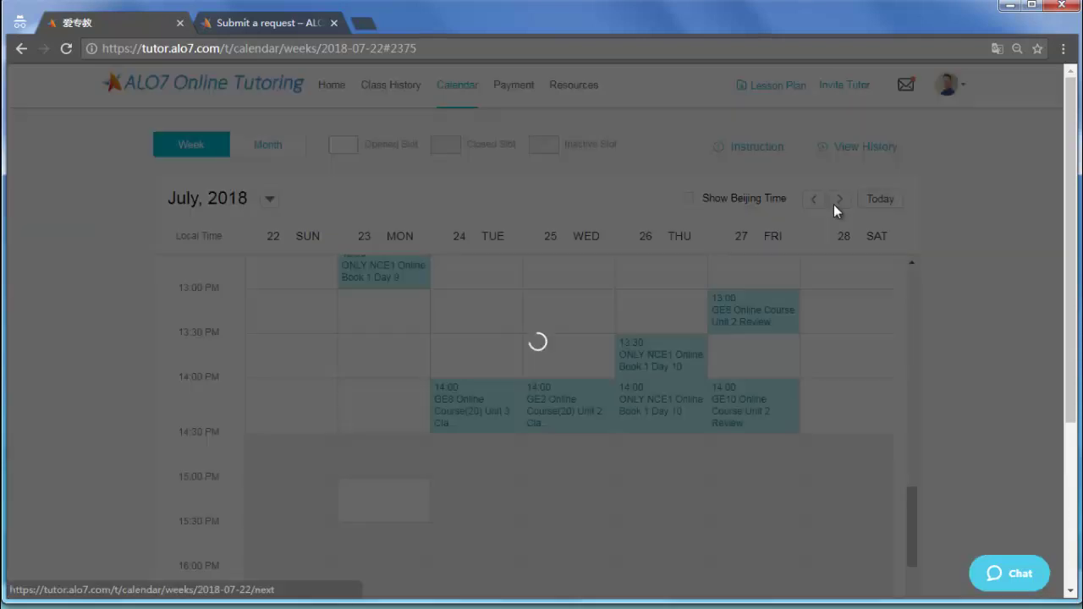
pyautogui.click(836, 208)
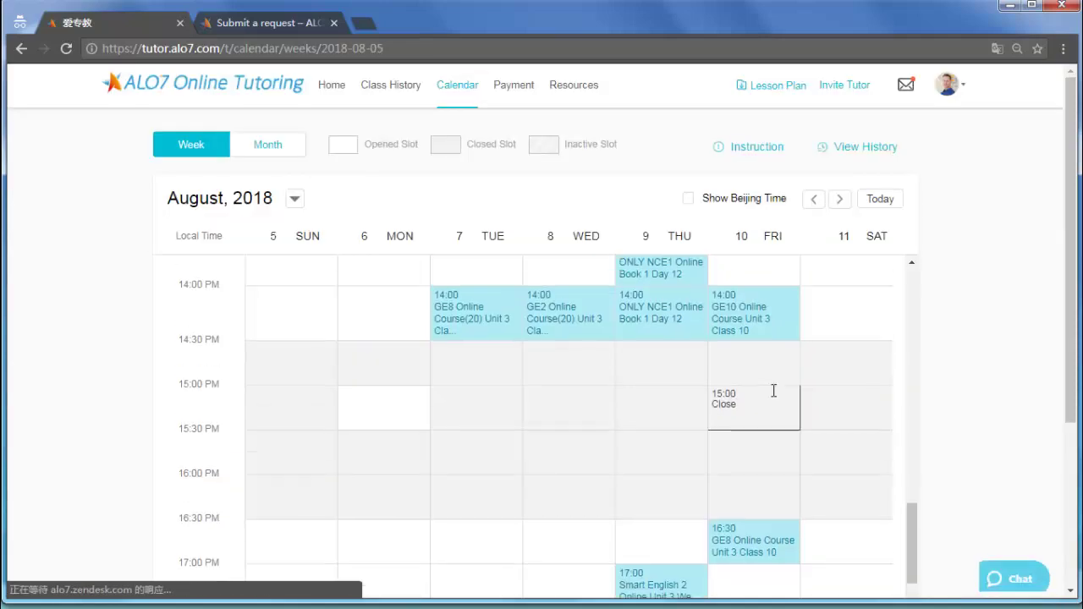
pyautogui.scroll(7, 776, 397)
pyautogui.scroll(10, 776, 398)
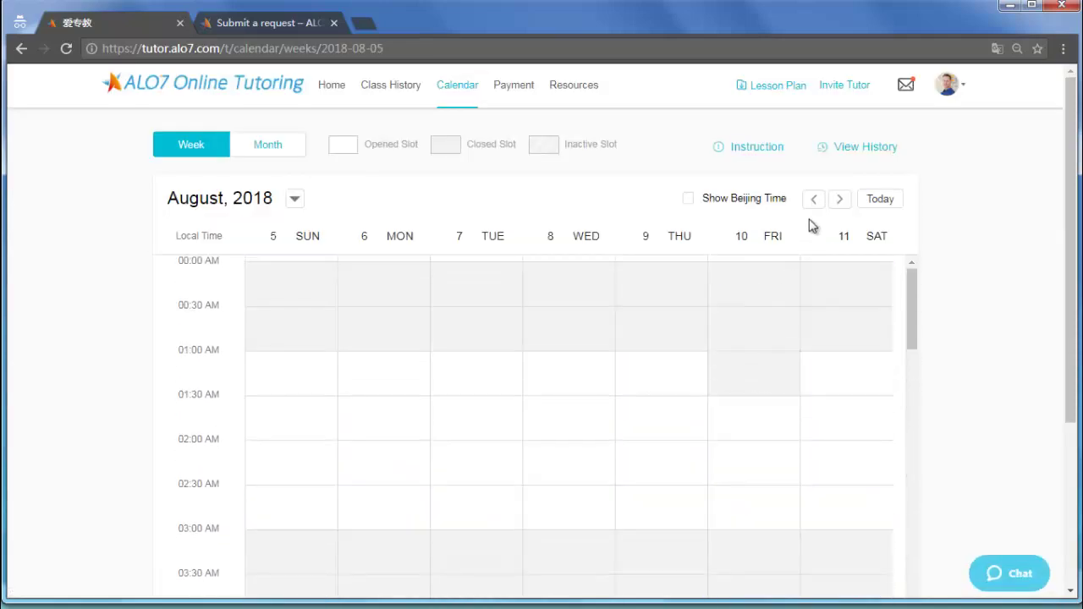
pyautogui.click(836, 200)
pyautogui.click(836, 201)
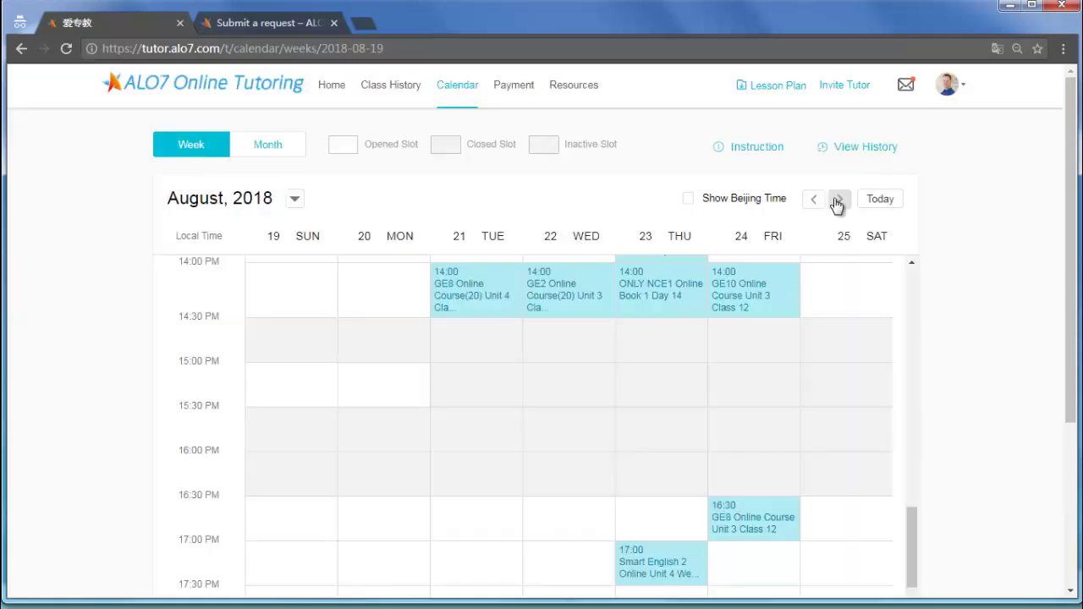
pyautogui.click(836, 200)
pyautogui.click(834, 199)
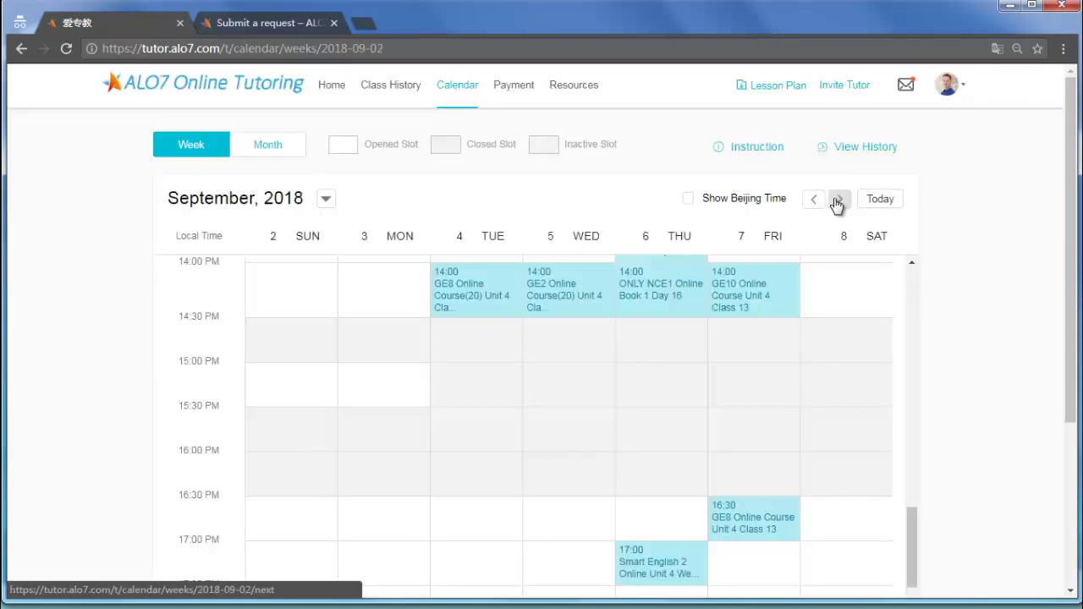
pyautogui.click(834, 199)
pyautogui.click(834, 198)
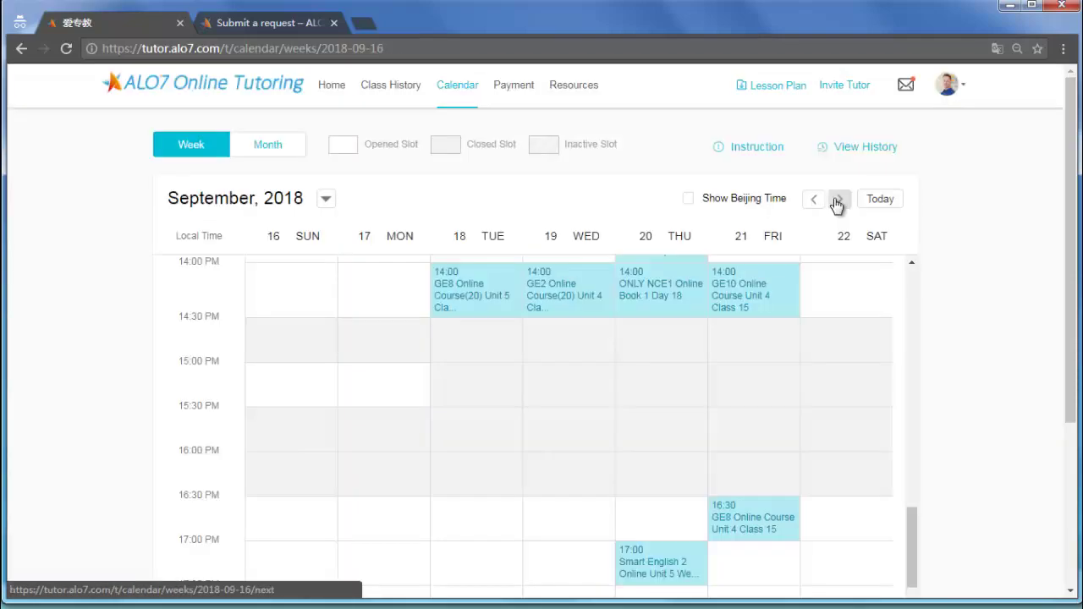
pyautogui.click(834, 199)
# Step: Step ahead to the October 14 week, then back to the September 30 week
pyautogui.click(835, 200)
pyautogui.click(835, 200)
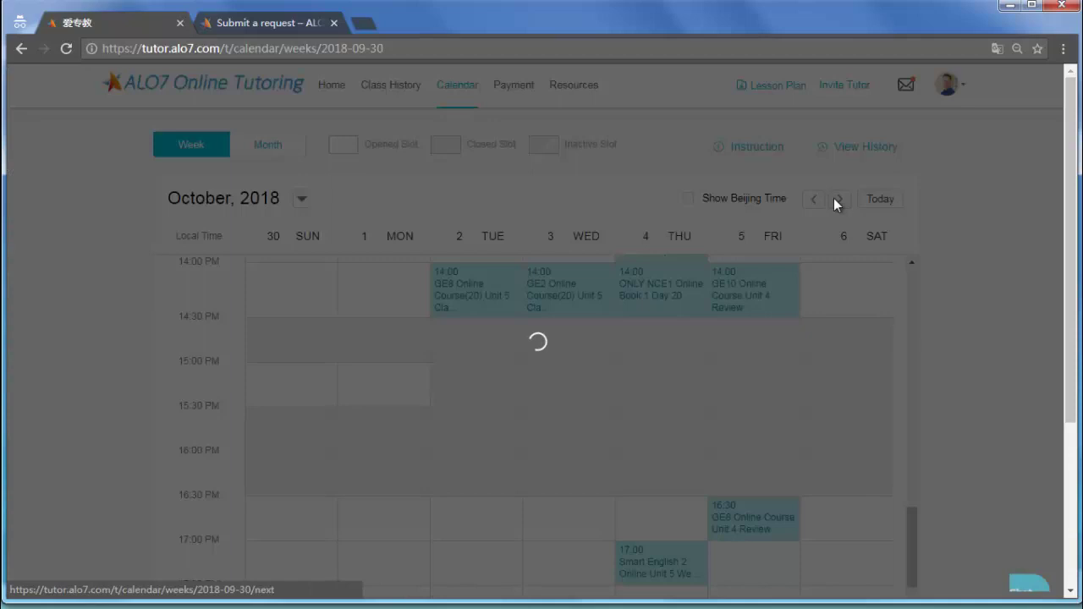
pyautogui.click(836, 202)
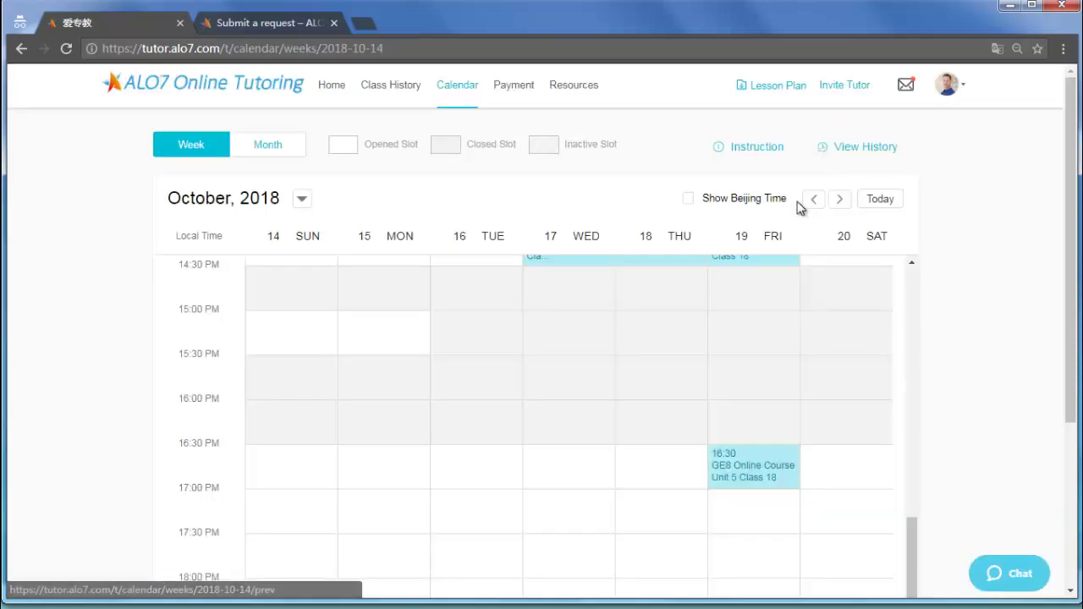
pyautogui.click(806, 203)
pyautogui.click(810, 202)
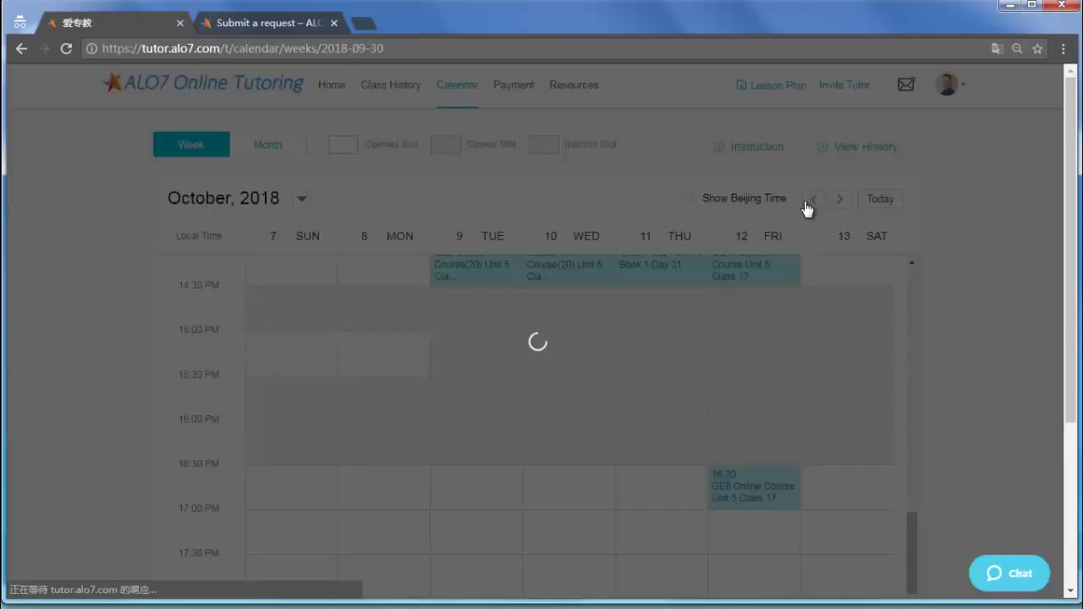
pyautogui.scroll(3, 797, 394)
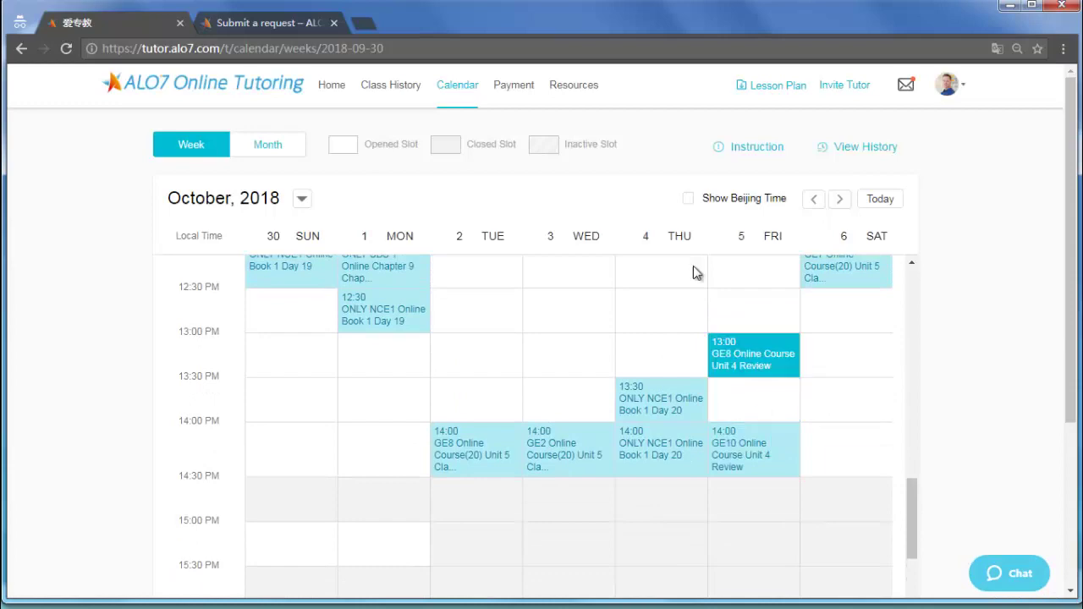
# Step: Open Payment and review the July 2018 attendance records, highlighting the first No show entry
pyautogui.click(516, 90)
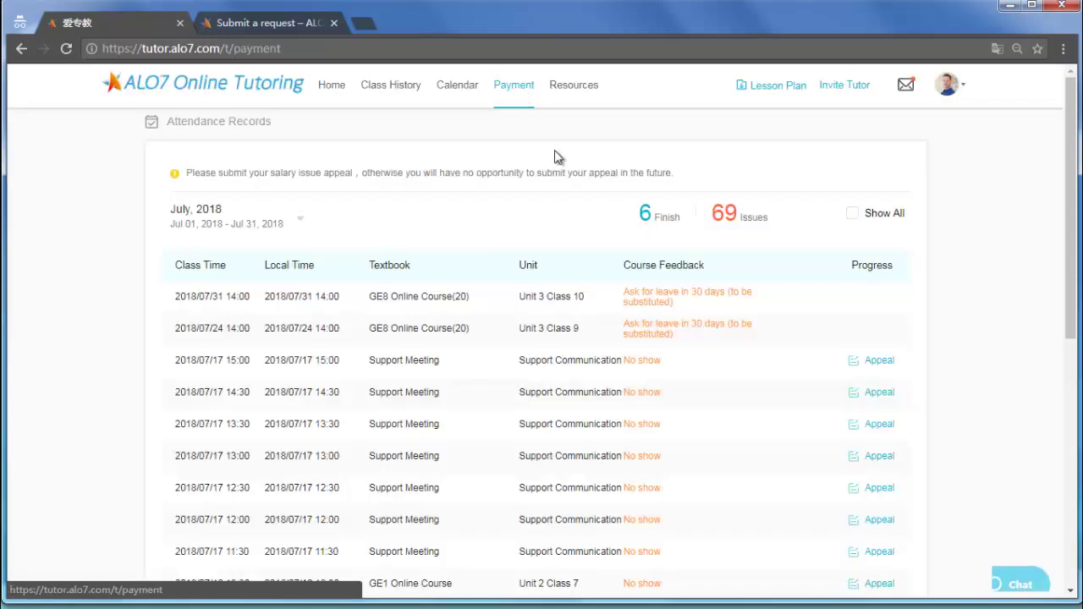
pyautogui.scroll(-1, 749, 417)
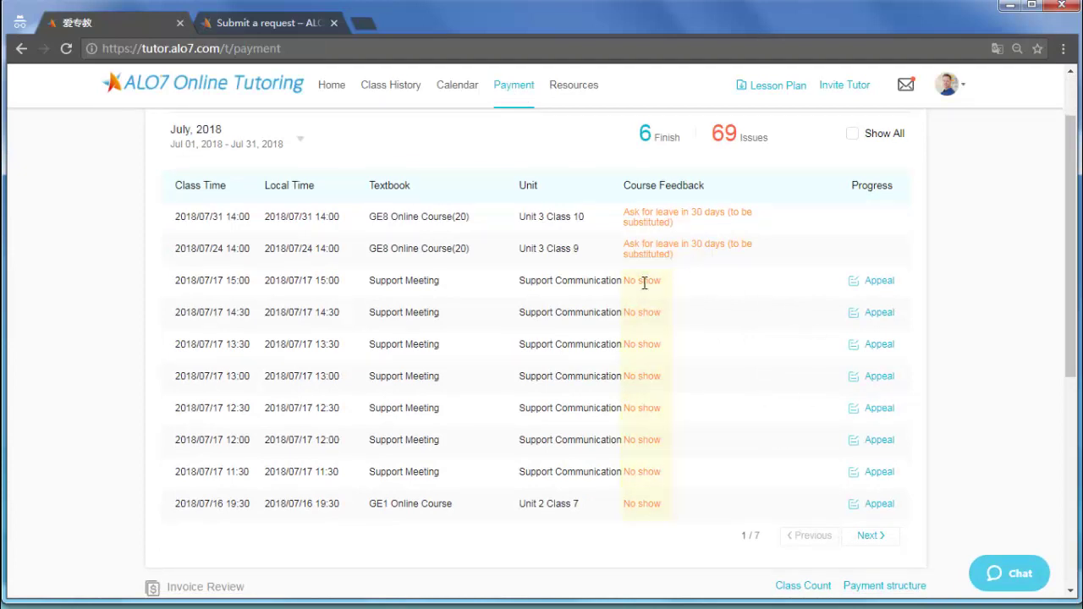
pyautogui.moveTo(624, 280); pyautogui.dragTo(671, 285)
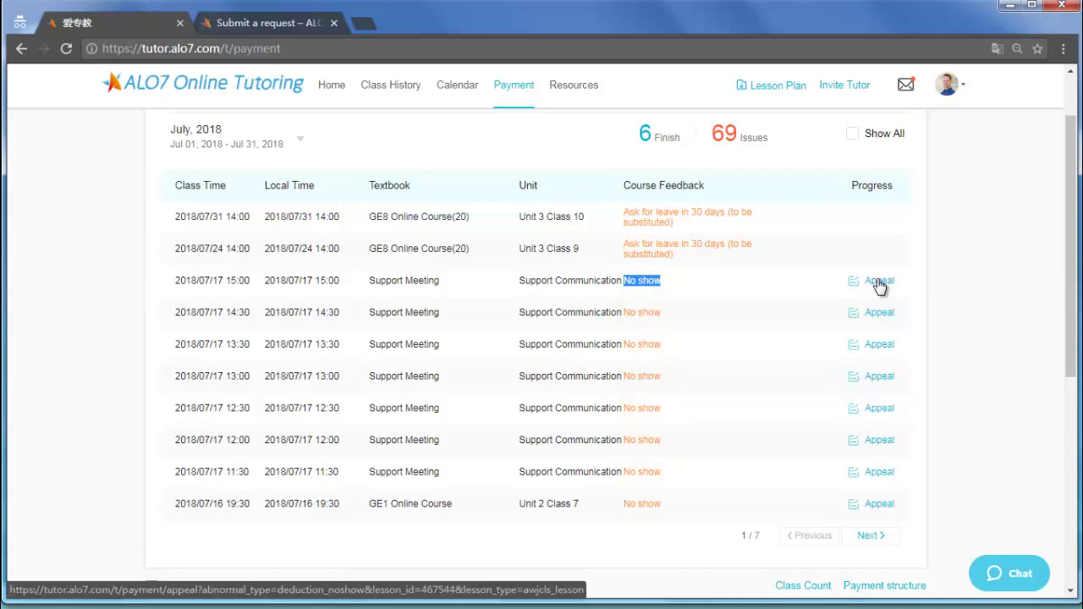
pyautogui.click(731, 295)
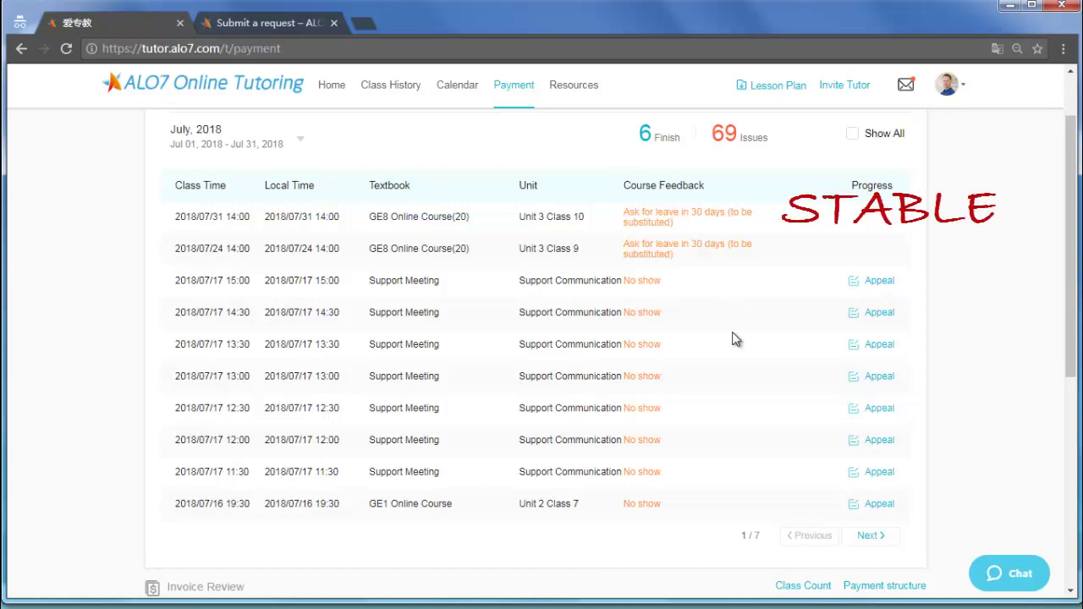
pyautogui.click(855, 285)
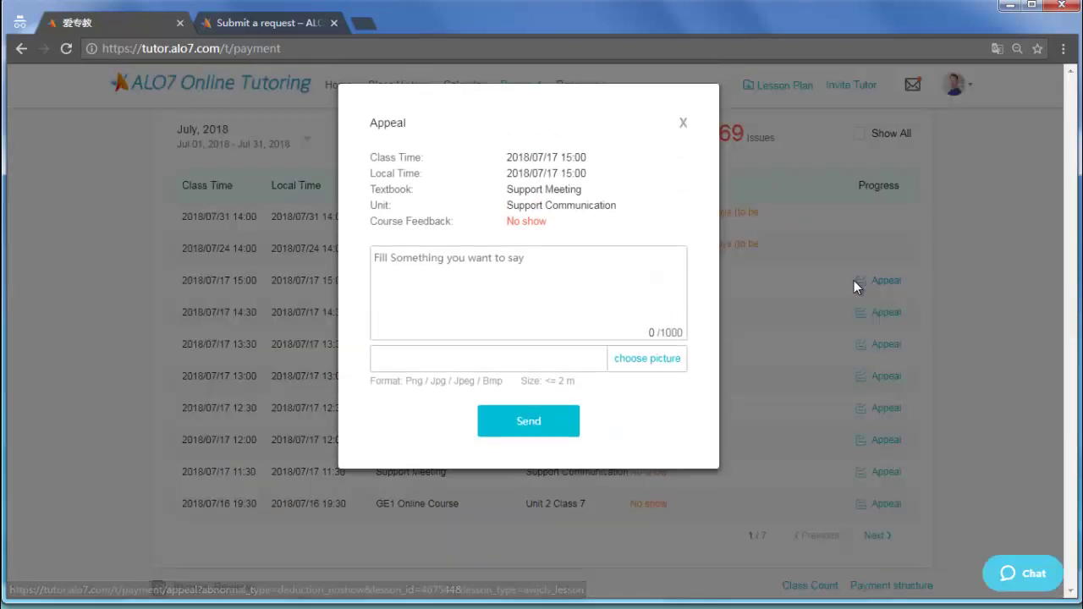
pyautogui.click(525, 277)
pyautogui.write('I')
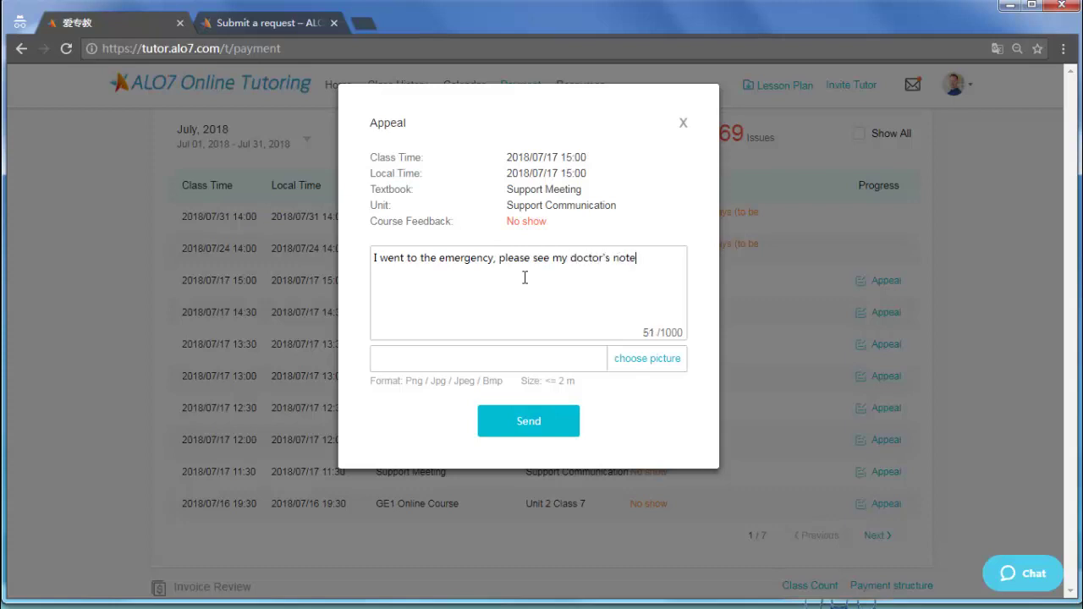
pyautogui.write('ached')
pyautogui.click(659, 369)
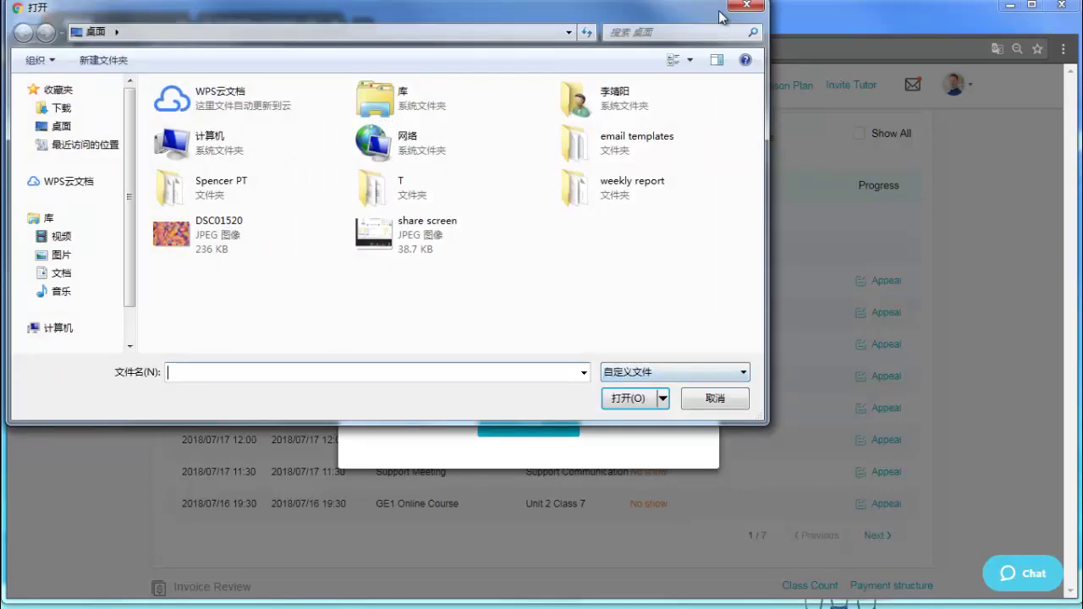
pyautogui.click(745, 6)
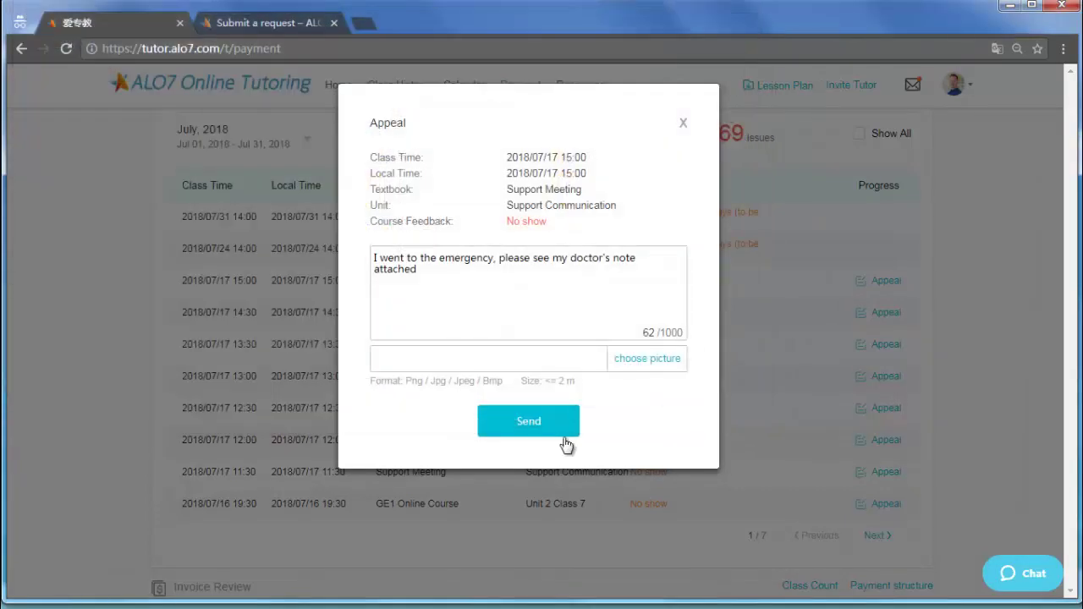
pyautogui.click(683, 127)
# Step: Scroll through the Invoice Review page down to the footer
pyautogui.scroll(-1, 677, 463)
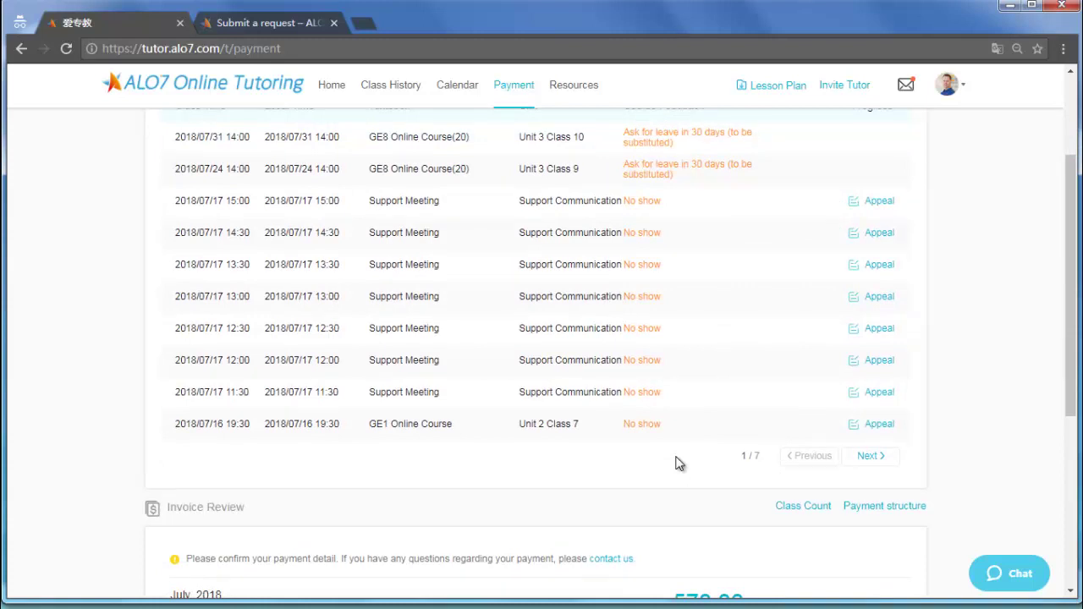
pyautogui.scroll(-1, 677, 463)
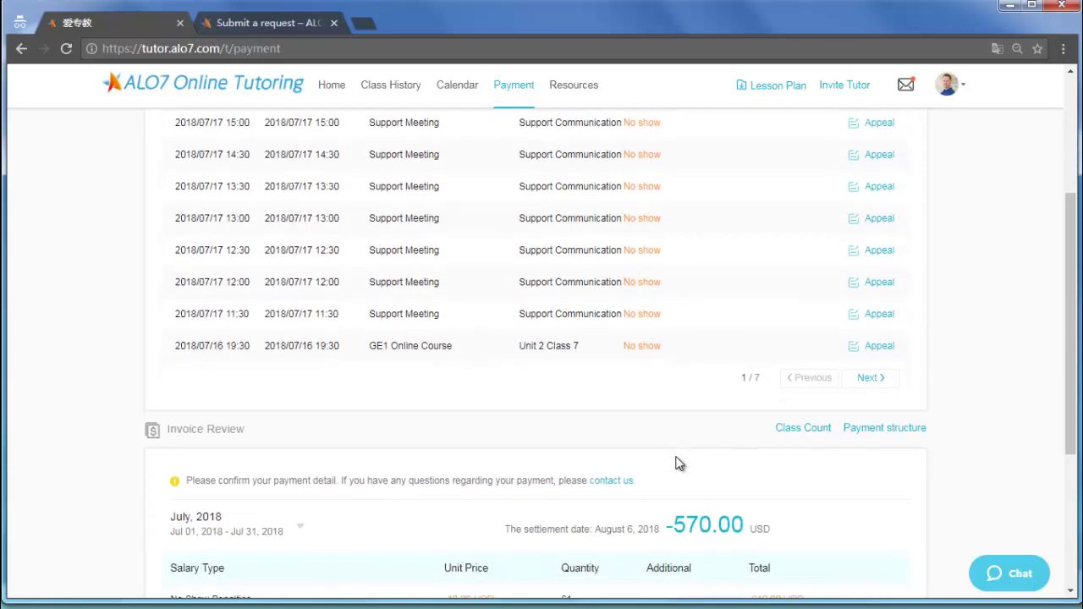
pyautogui.scroll(2, 678, 462)
pyautogui.scroll(1, 677, 463)
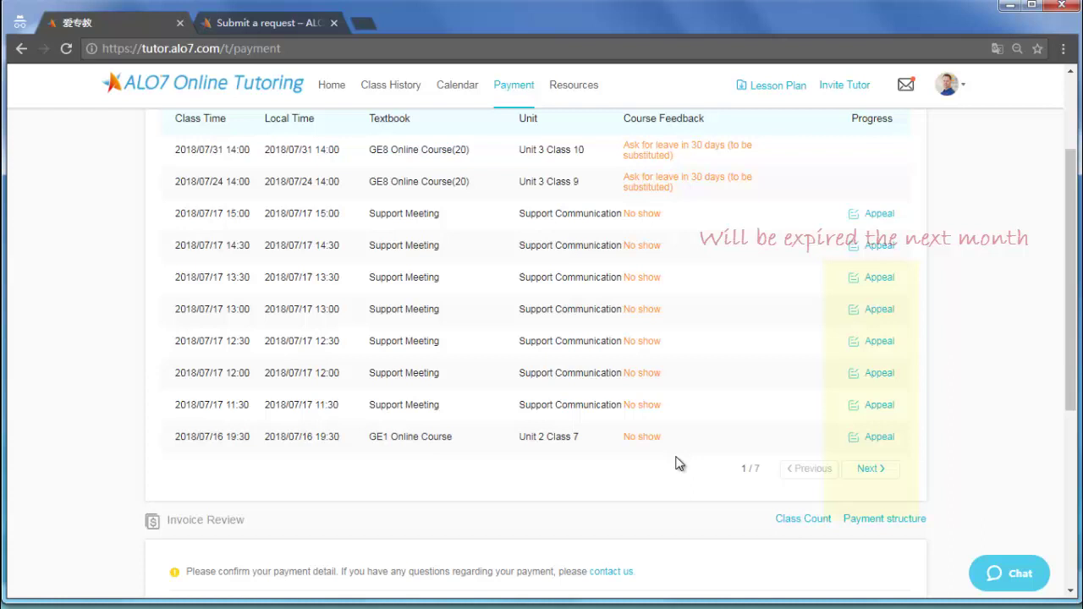
pyautogui.scroll(-1, 677, 463)
pyautogui.scroll(-3, 677, 463)
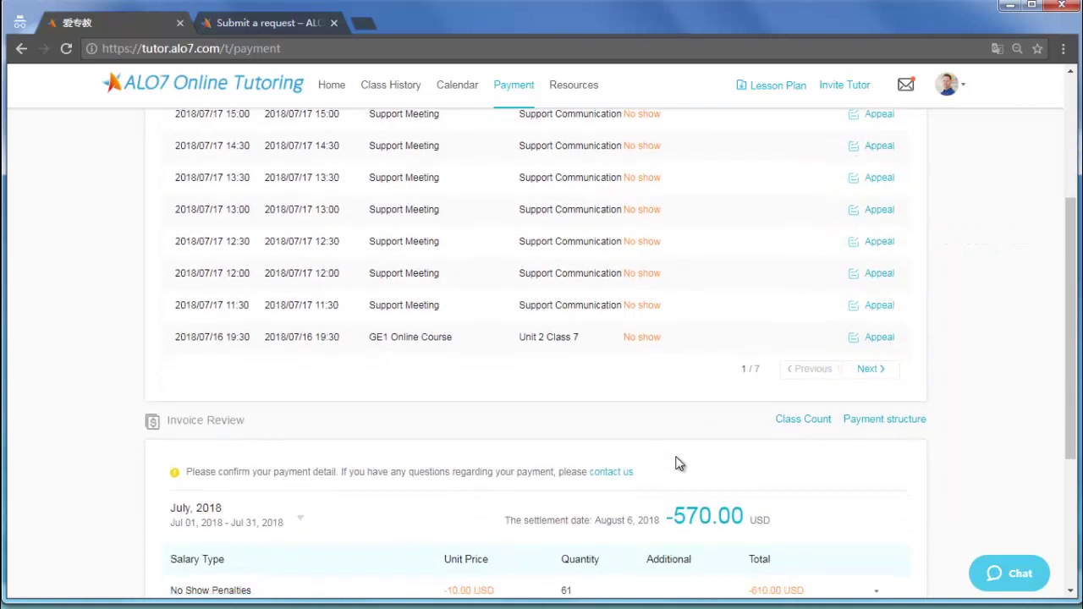
pyautogui.scroll(-1, 677, 463)
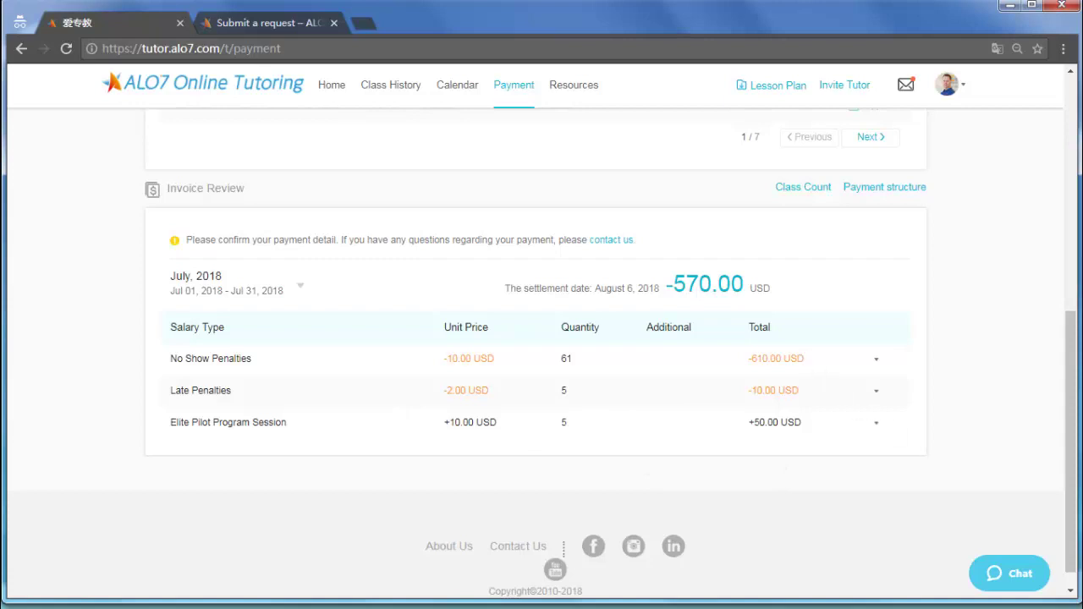
# Step: Open Profile & Star from the avatar menu, then go to Account's Payment Settings
pyautogui.moveTo(948, 85)
pyautogui.click(942, 137)
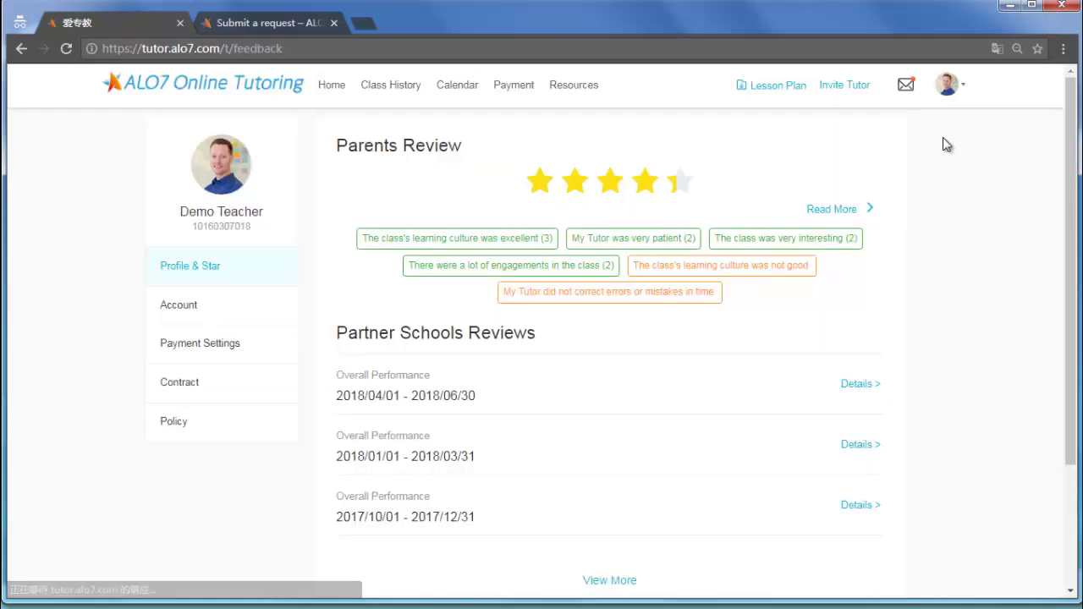
pyautogui.moveTo(684, 187)
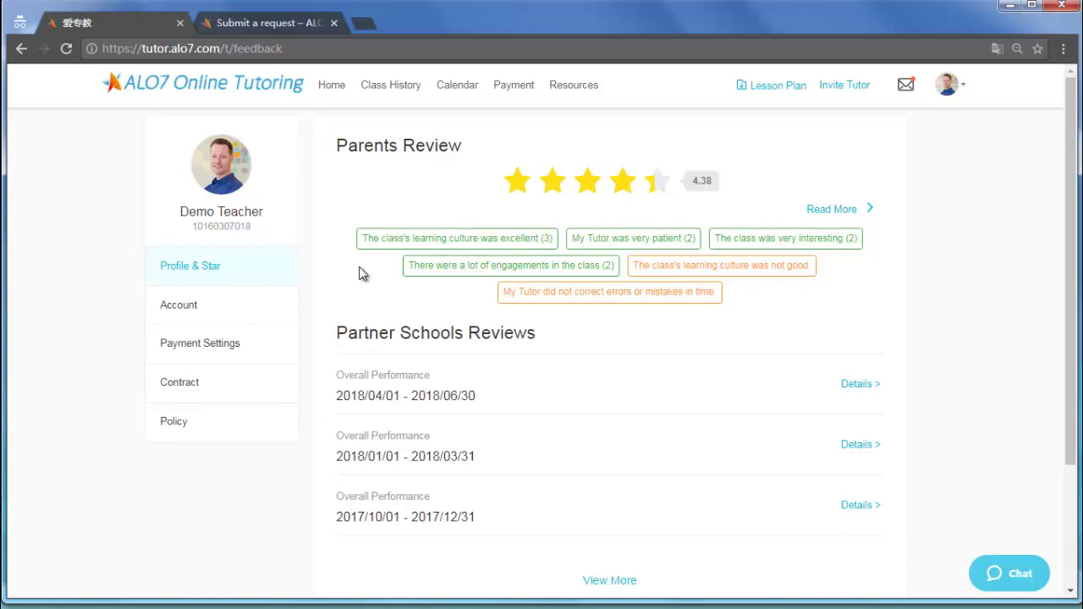
pyautogui.click(225, 304)
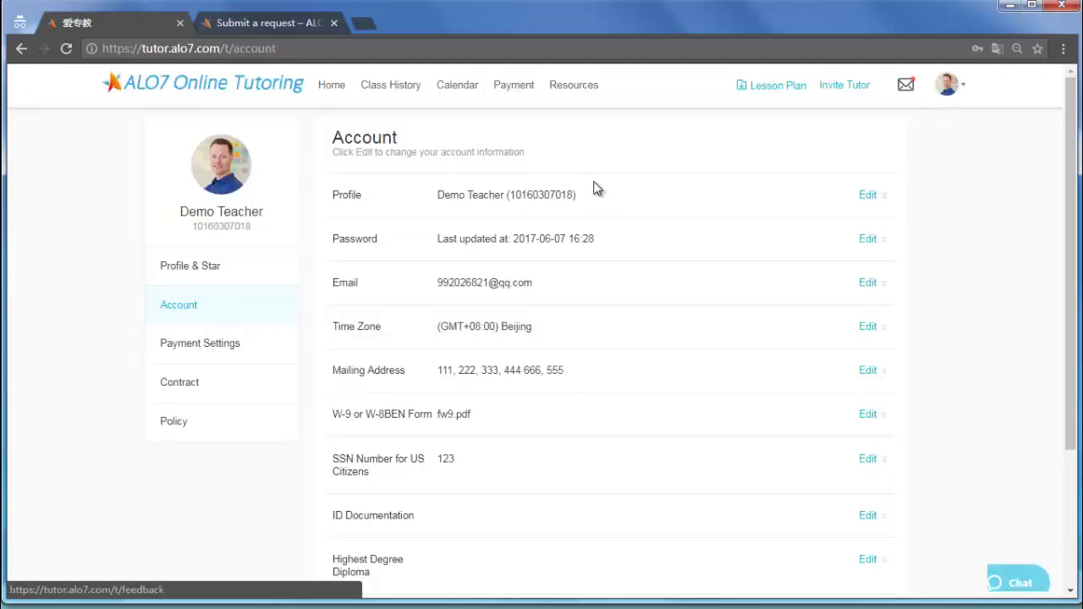
pyautogui.click(193, 344)
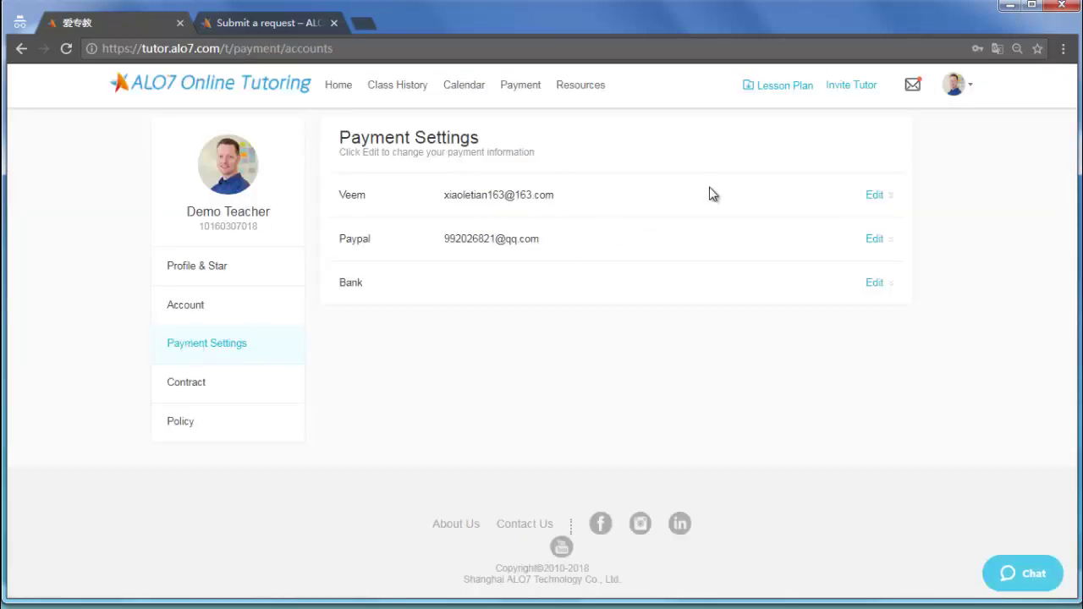
# Step: Expand and collapse the Veem and Paypal email edit panels, then return to Profile & Star
pyautogui.click(874, 197)
pyautogui.click(876, 379)
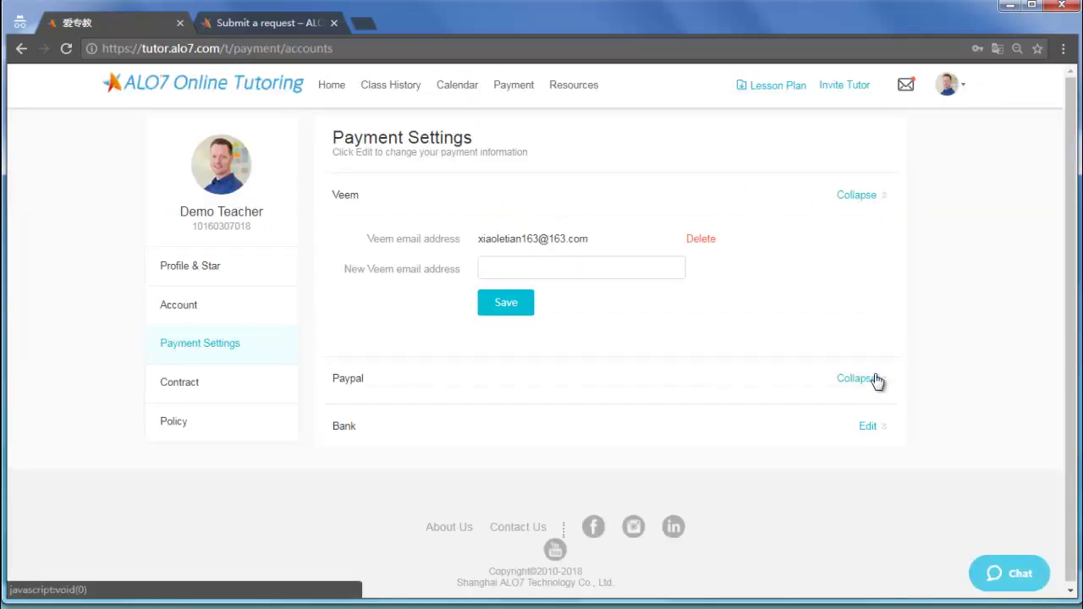
pyautogui.scroll(-2, 593, 398)
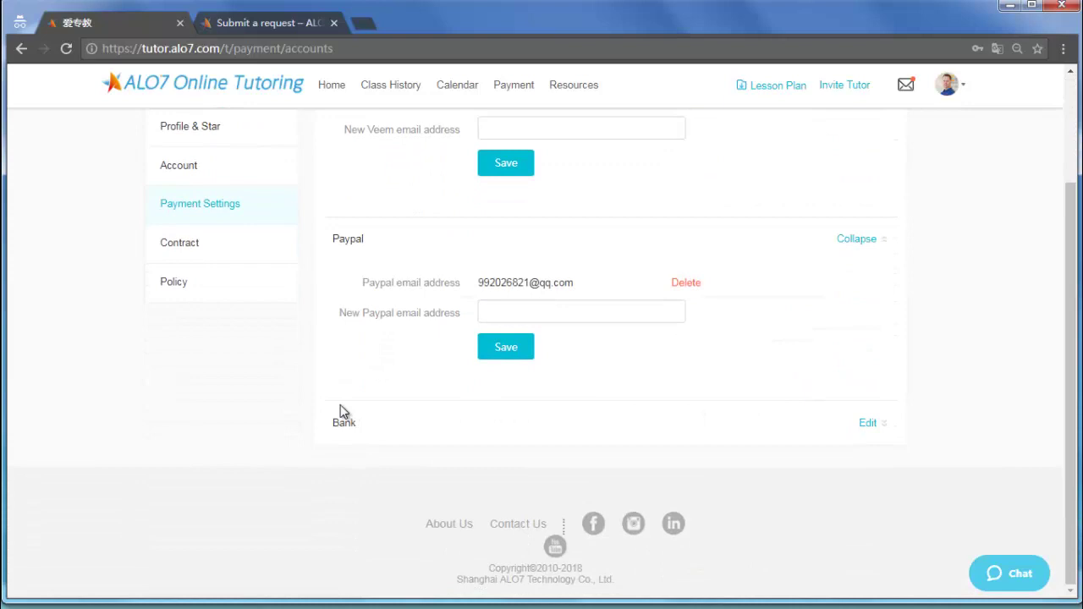
pyautogui.scroll(1, 751, 428)
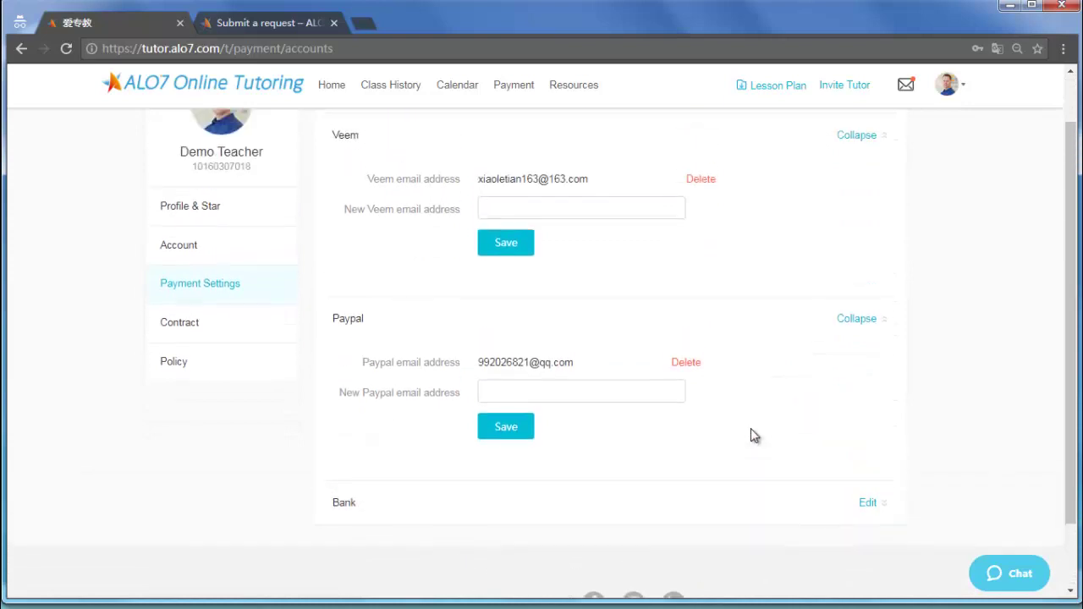
pyautogui.scroll(1, 751, 429)
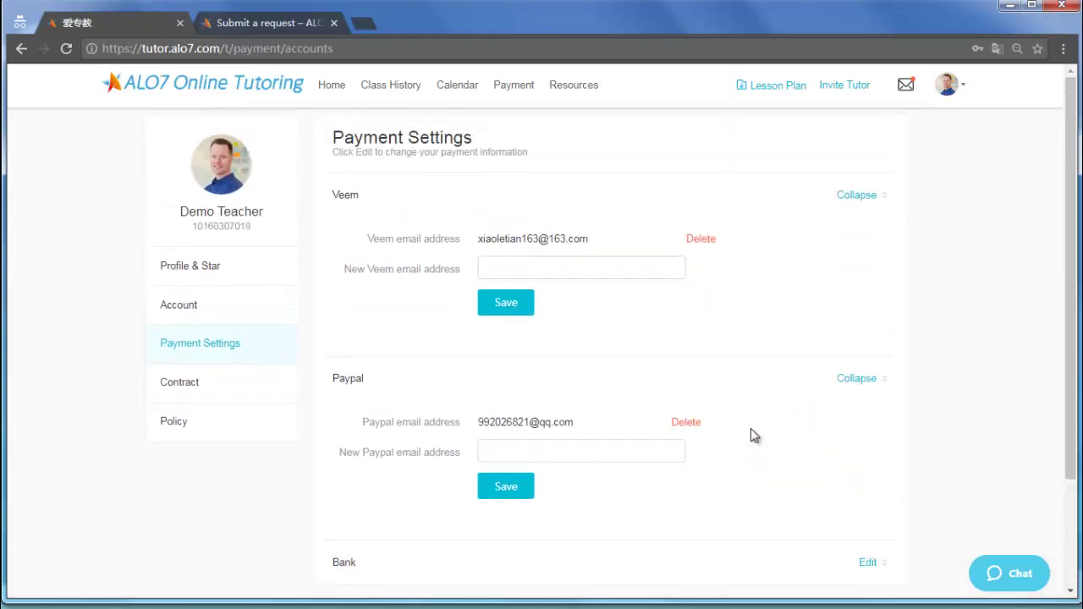
pyautogui.click(857, 379)
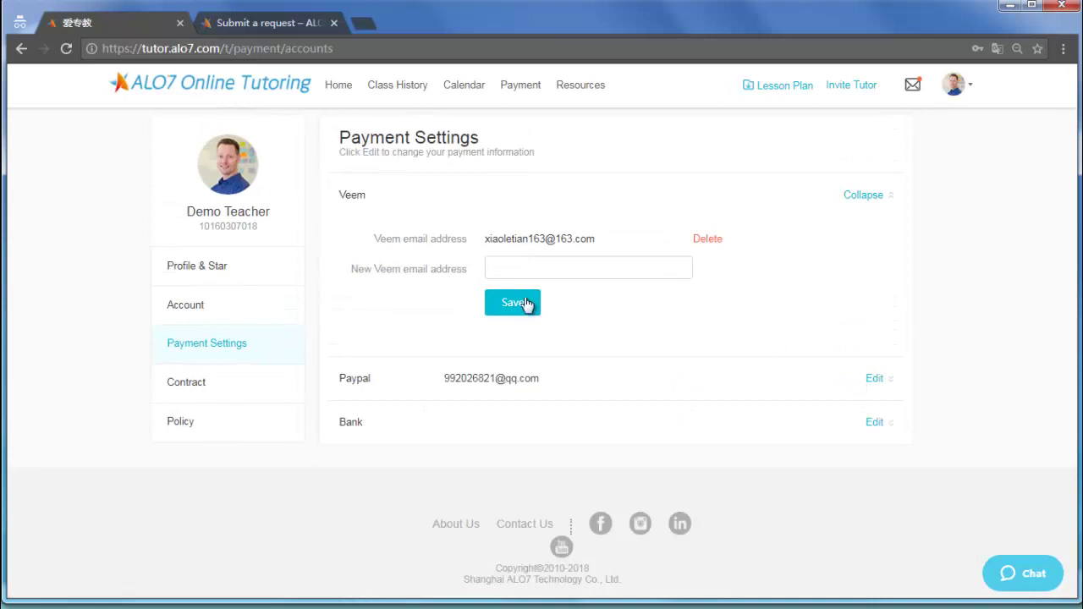
pyautogui.click(576, 270)
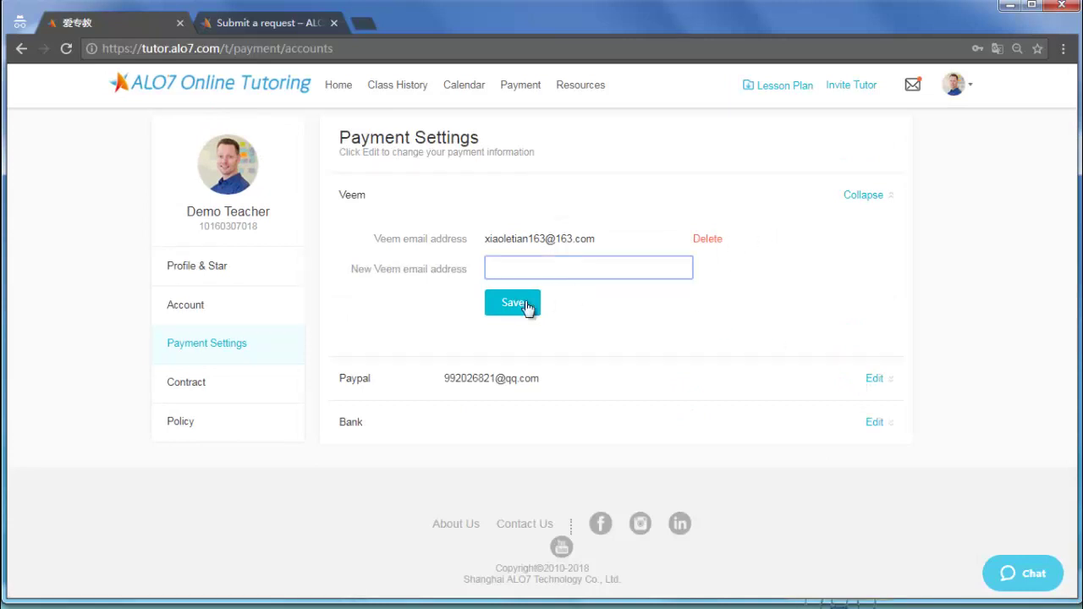
pyautogui.click(870, 198)
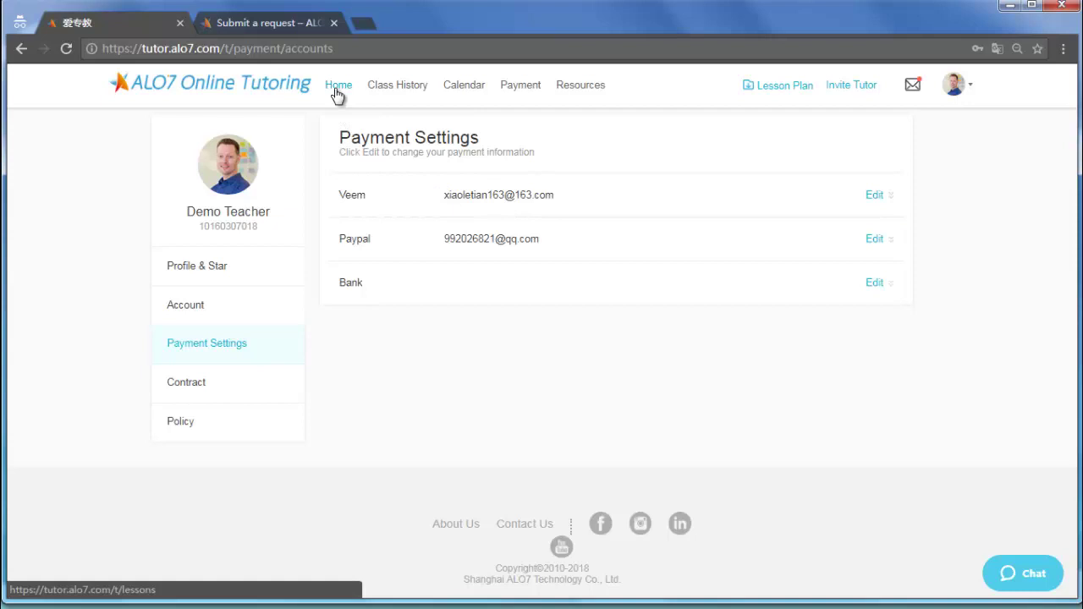
pyautogui.click(203, 273)
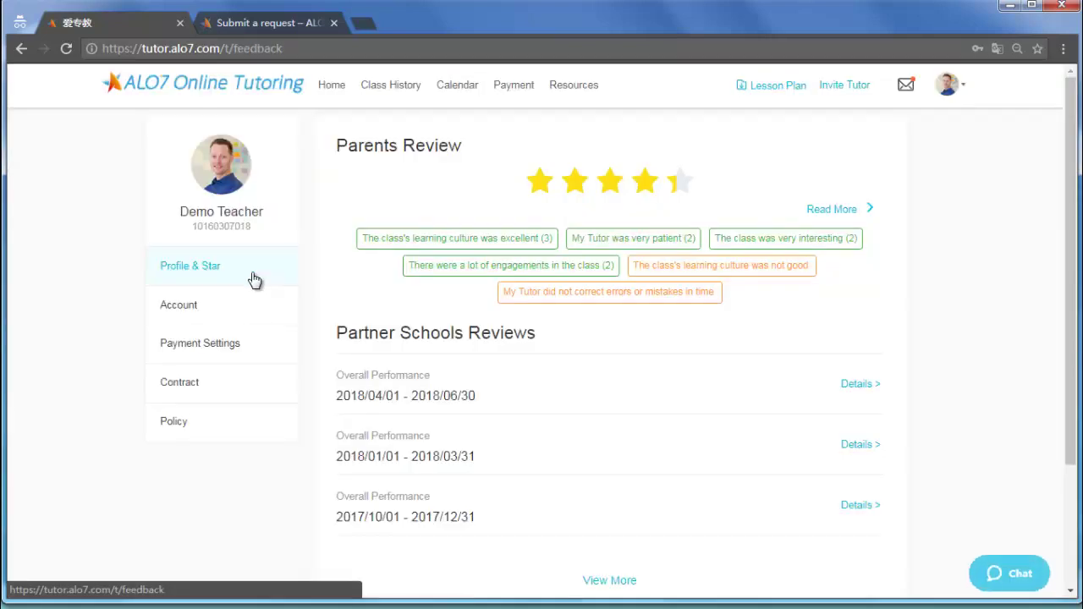